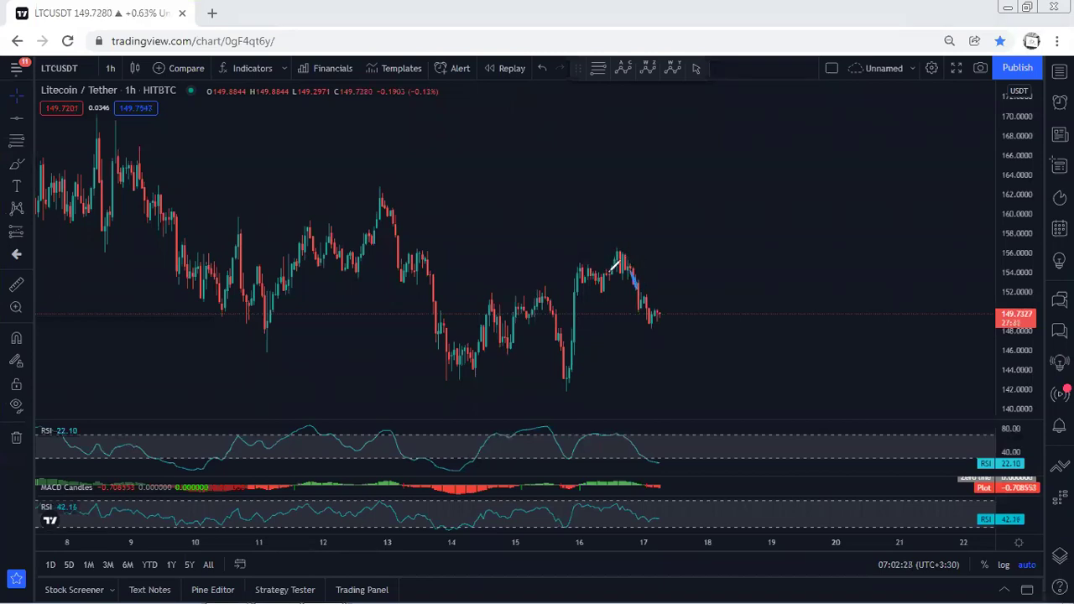
Sketch a falling channel on the 1-hour chart, rising lines through its upswings and an arrow down to about 138.
{"action": "mouse_move", "coordinate": [618, 263]}
{"action": "left_mouse_down"}
{"action": "mouse_move", "coordinate": [652, 295]}
{"action": "mouse_move", "coordinate": [656, 321]}
{"action": "left_mouse_up"}
{"action": "key", "text": "ctrl+z"}
{"action": "mouse_move", "coordinate": [445, 333]}
{"action": "left_mouse_down"}
{"action": "mouse_move", "coordinate": [529, 315]}
{"action": "mouse_move", "coordinate": [624, 254]}
{"action": "left_mouse_up"}
{"action": "mouse_move", "coordinate": [255, 302]}
{"action": "left_mouse_down"}
{"action": "mouse_move", "coordinate": [375, 198]}
{"action": "mouse_move", "coordinate": [595, 226]}
{"action": "left_mouse_up"}
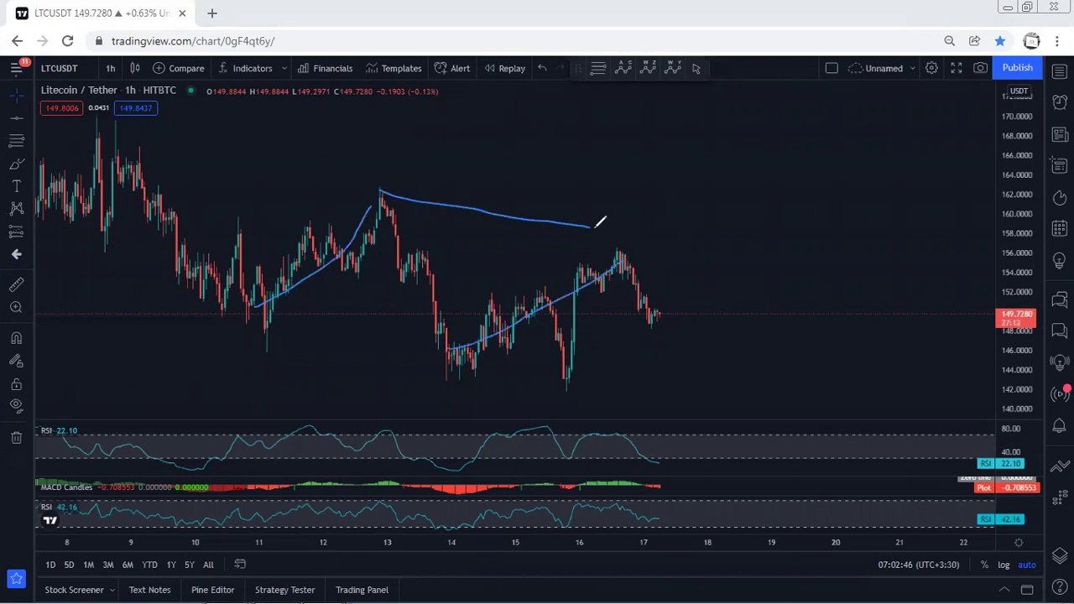
{"action": "left_click_drag", "start_coordinate": [281, 304], "coordinate": [462, 370]}
{"action": "left_click_drag", "start_coordinate": [639, 275], "coordinate": [721, 427]}
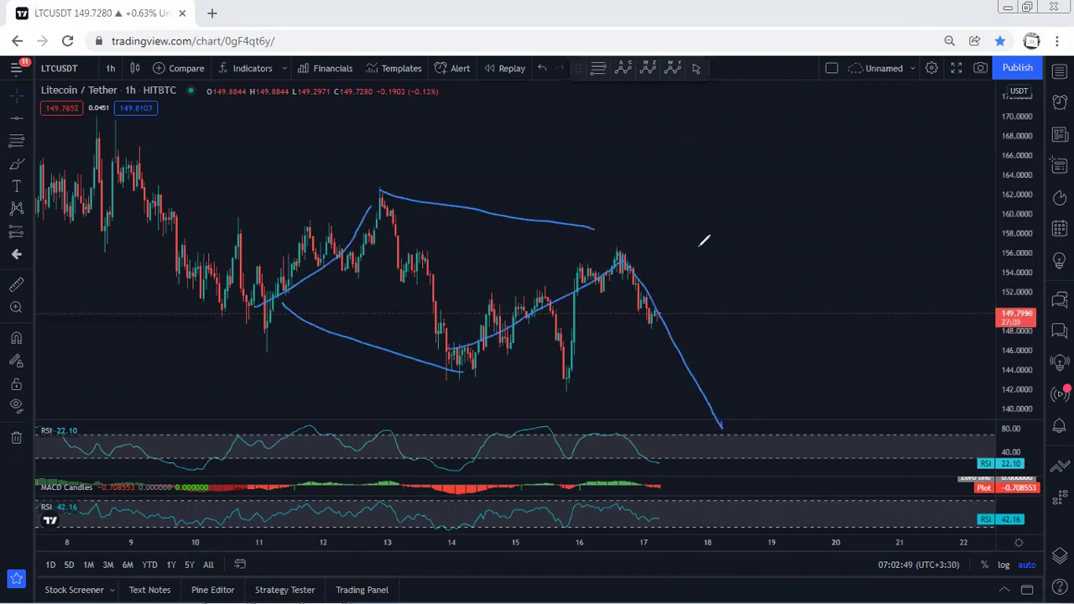
Sketch a rising channel around the latest swing, with a stepped path climbing to about 162.
{"action": "left_click_drag", "start_coordinate": [606, 258], "coordinate": [543, 294]}
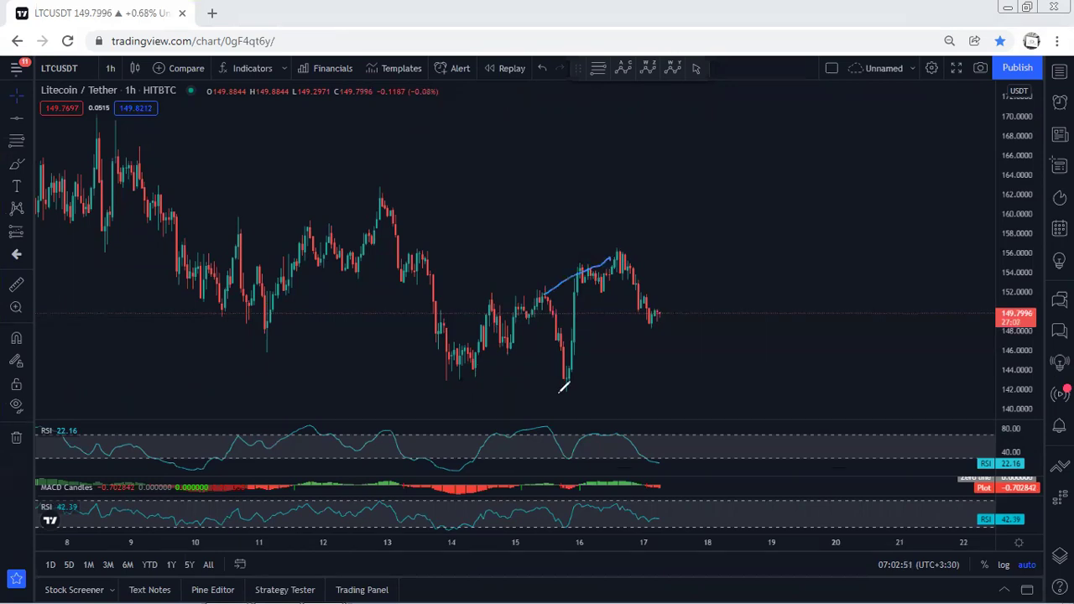
{"action": "mouse_move", "coordinate": [562, 392]}
{"action": "left_mouse_down"}
{"action": "mouse_move", "coordinate": [644, 320]}
{"action": "mouse_move", "coordinate": [721, 193]}
{"action": "left_mouse_up"}
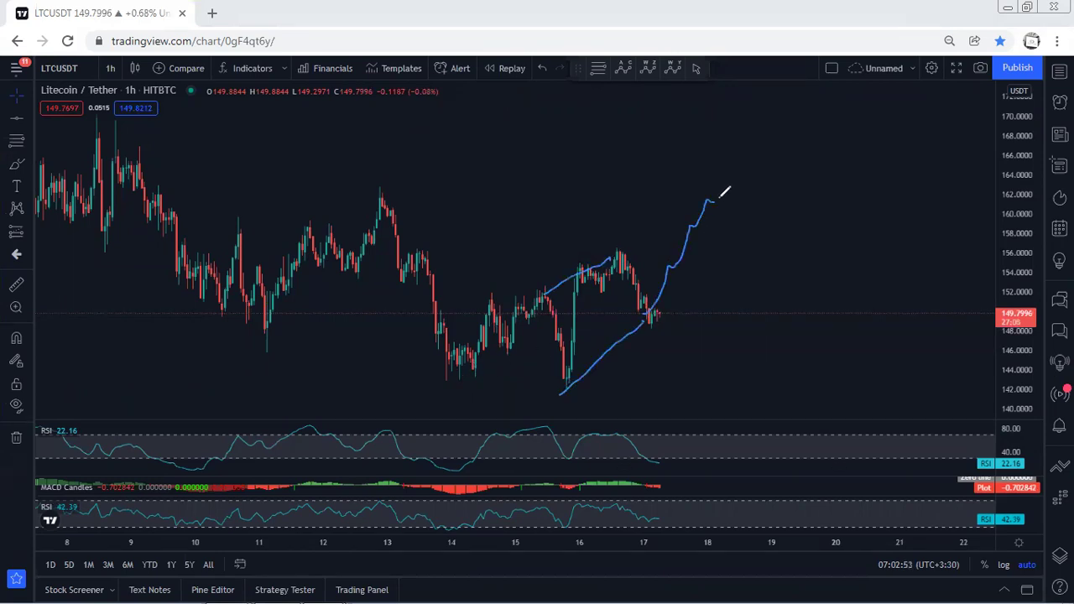
Switch the chart to the 1-day interval and circle the December lows with an arrow rising to the 270 level.
{"action": "left_click", "coordinate": [110, 68]}
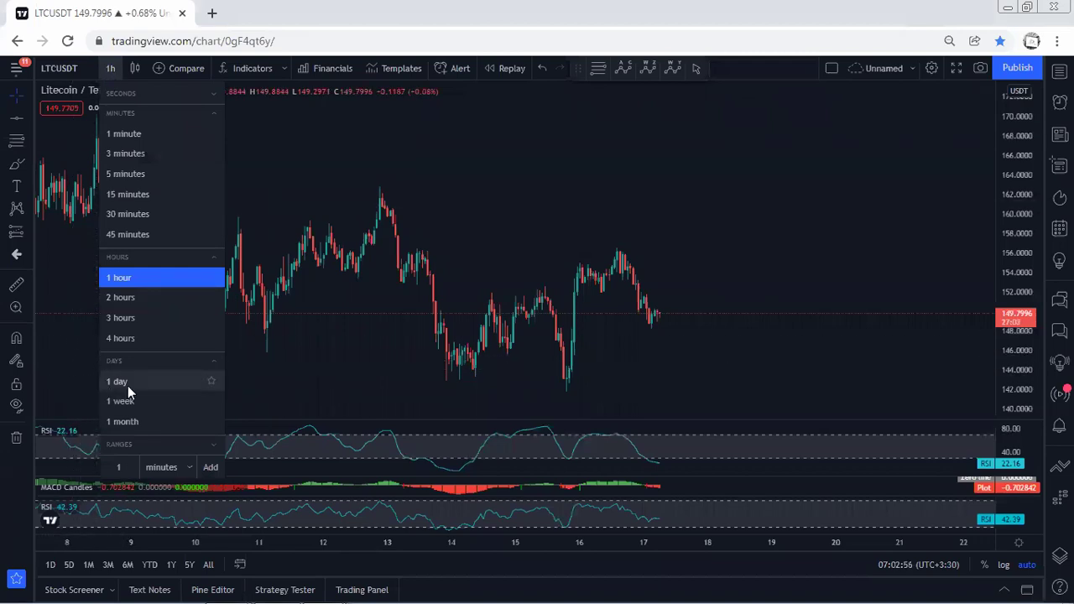
{"action": "left_click", "coordinate": [172, 388]}
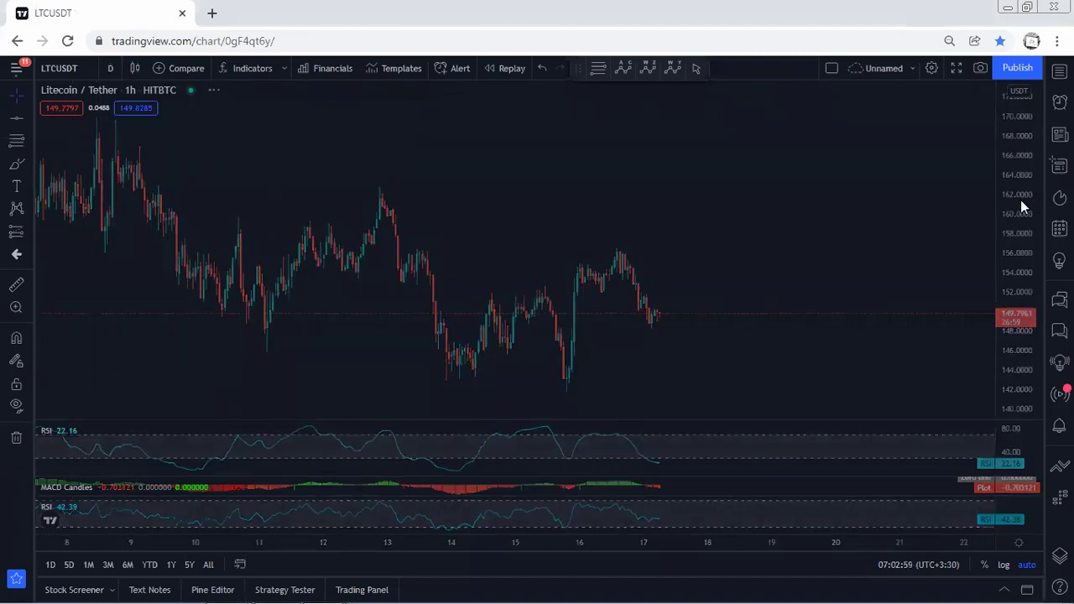
{"action": "left_click_drag", "start_coordinate": [726, 307], "coordinate": [733, 307]}
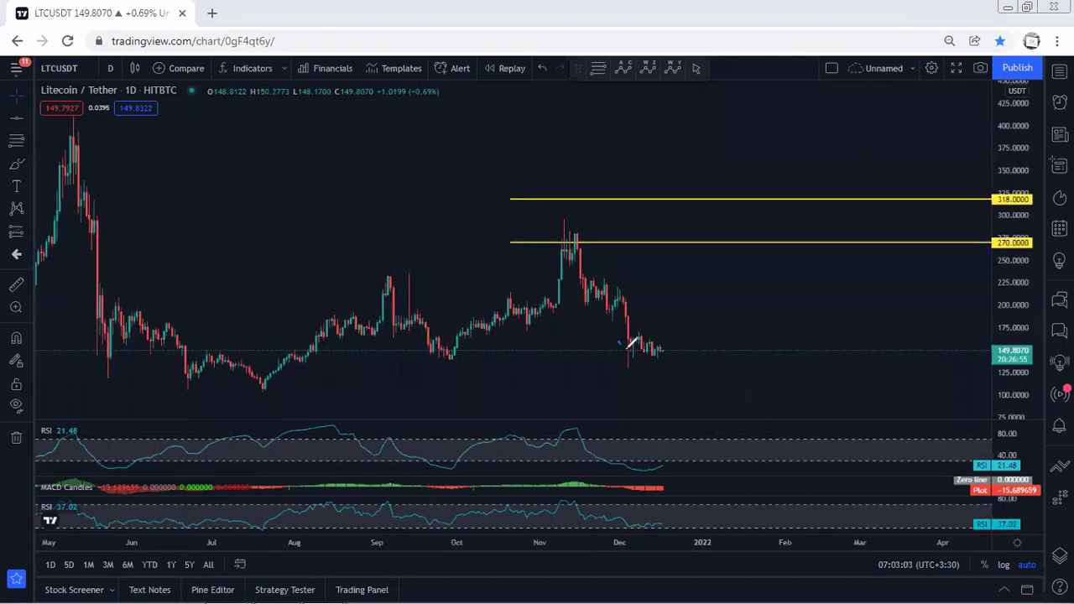
{"action": "mouse_move", "coordinate": [623, 334]}
{"action": "left_mouse_down"}
{"action": "mouse_move", "coordinate": [669, 351]}
{"action": "mouse_move", "coordinate": [669, 333]}
{"action": "mouse_move", "coordinate": [625, 334]}
{"action": "mouse_move", "coordinate": [677, 336]}
{"action": "mouse_move", "coordinate": [728, 249]}
{"action": "left_mouse_up"}
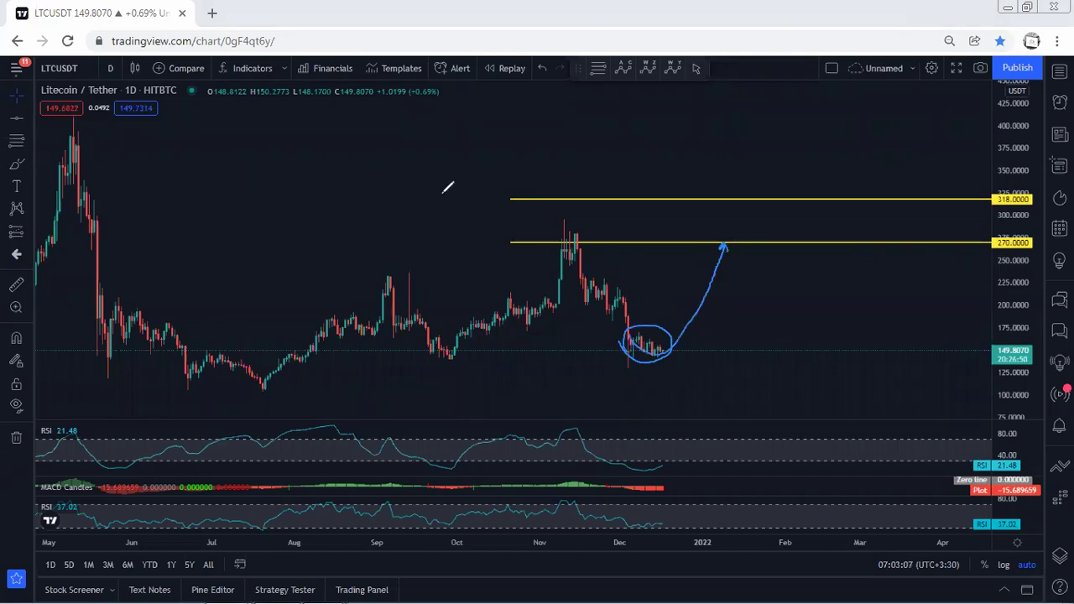
Point an arrow at the start of the 270 level, clear the drawings, and briefly circle the December lows again.
{"action": "left_click_drag", "start_coordinate": [433, 183], "coordinate": [507, 237]}
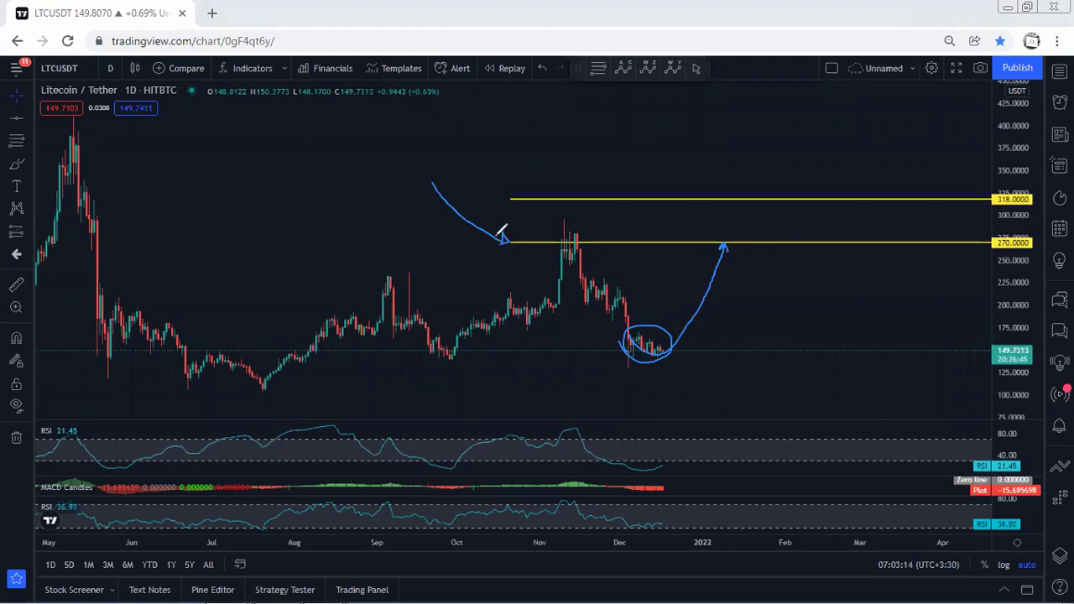
{"action": "key", "text": "e"}
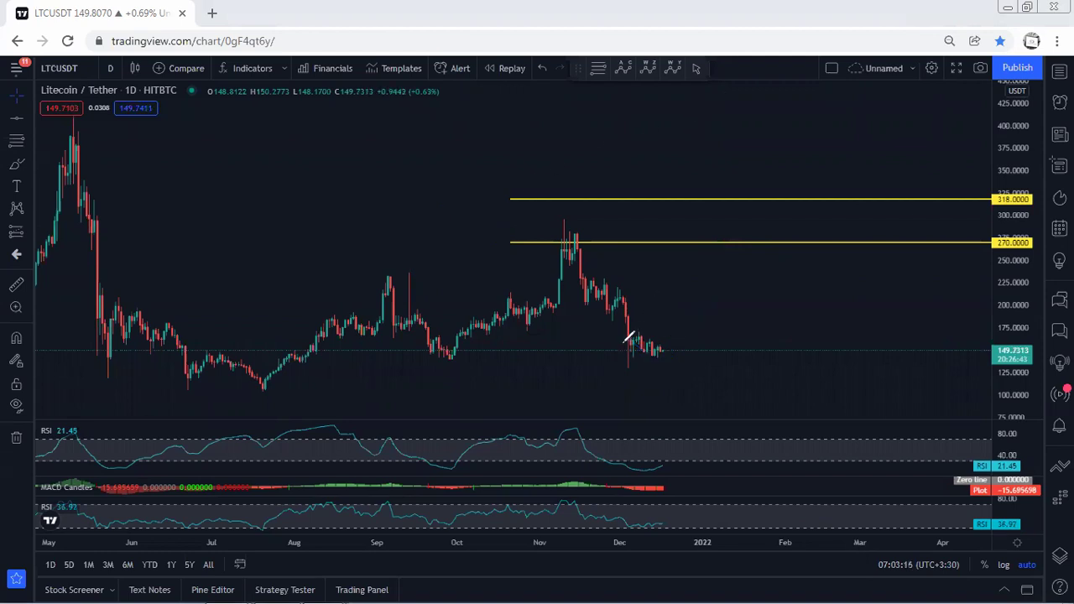
{"action": "mouse_move", "coordinate": [623, 343]}
{"action": "left_mouse_down"}
{"action": "mouse_move", "coordinate": [659, 360]}
{"action": "mouse_move", "coordinate": [643, 325]}
{"action": "mouse_move", "coordinate": [628, 343]}
{"action": "left_mouse_up"}
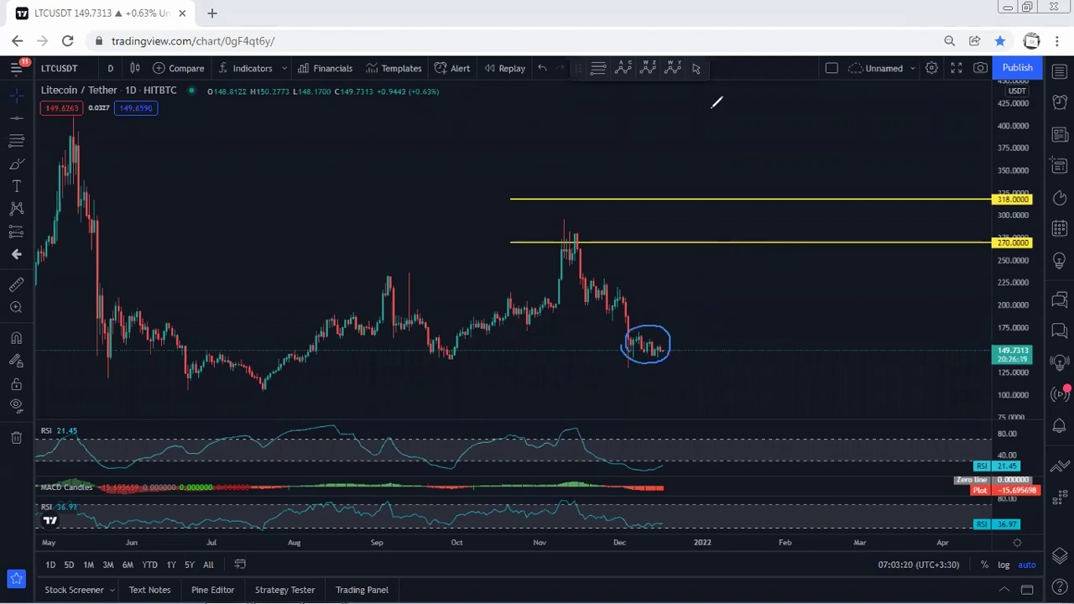
{"action": "key", "text": "ctrl+z"}
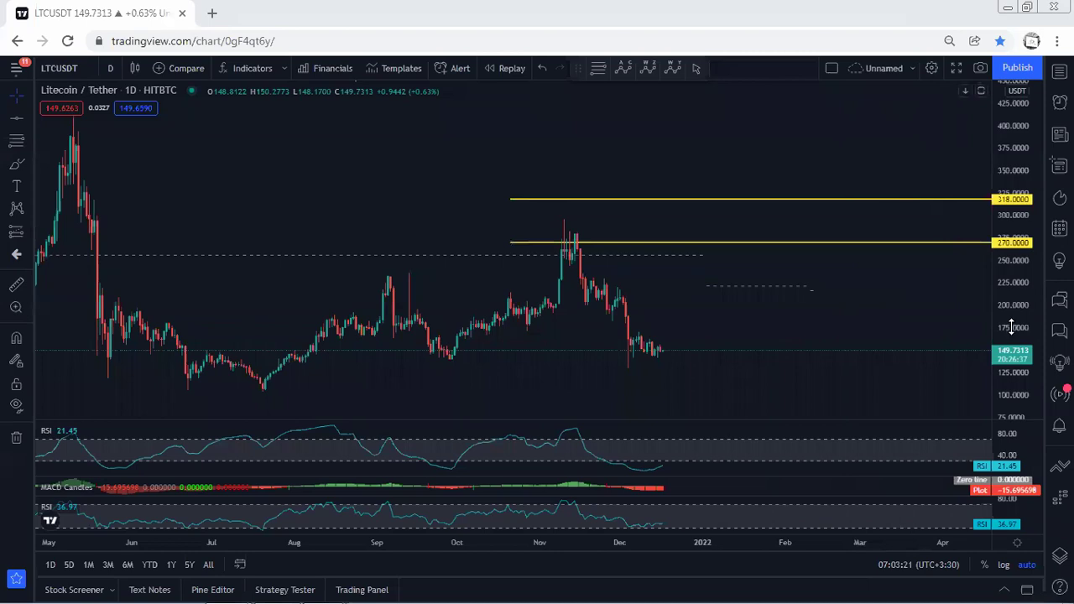
Switch the chart to the 4-hour interval.
{"action": "left_click_drag", "start_coordinate": [819, 299], "coordinate": [757, 250]}
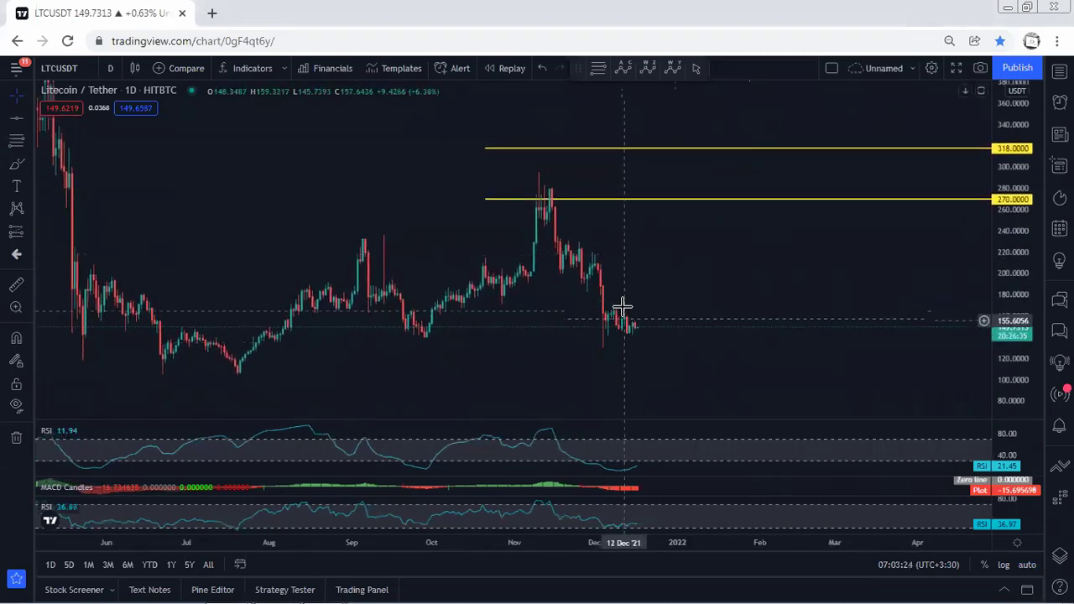
{"action": "left_click", "coordinate": [112, 69]}
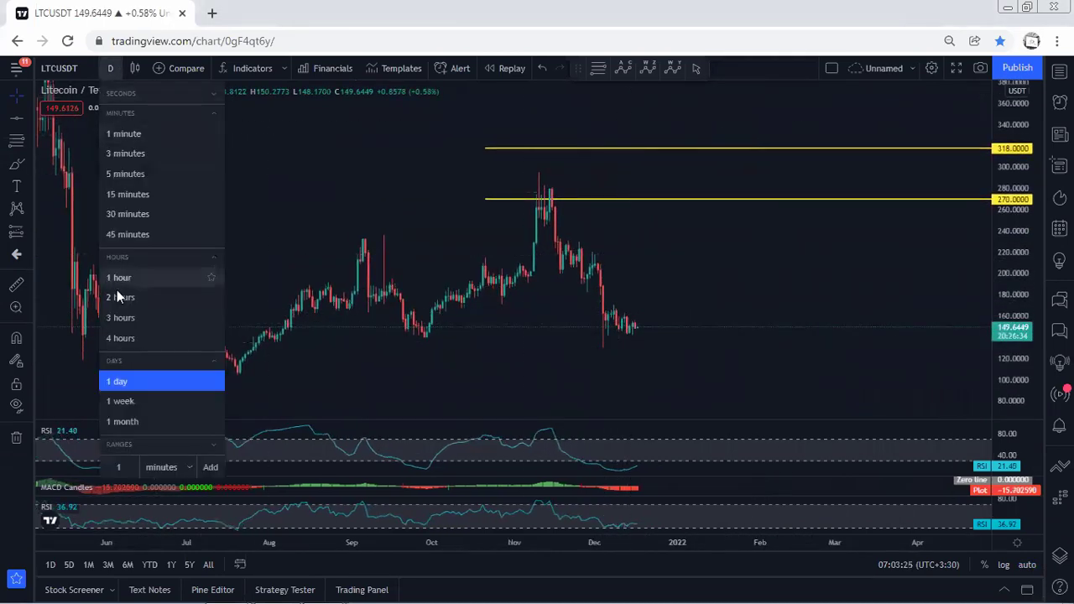
{"action": "left_click", "coordinate": [127, 331]}
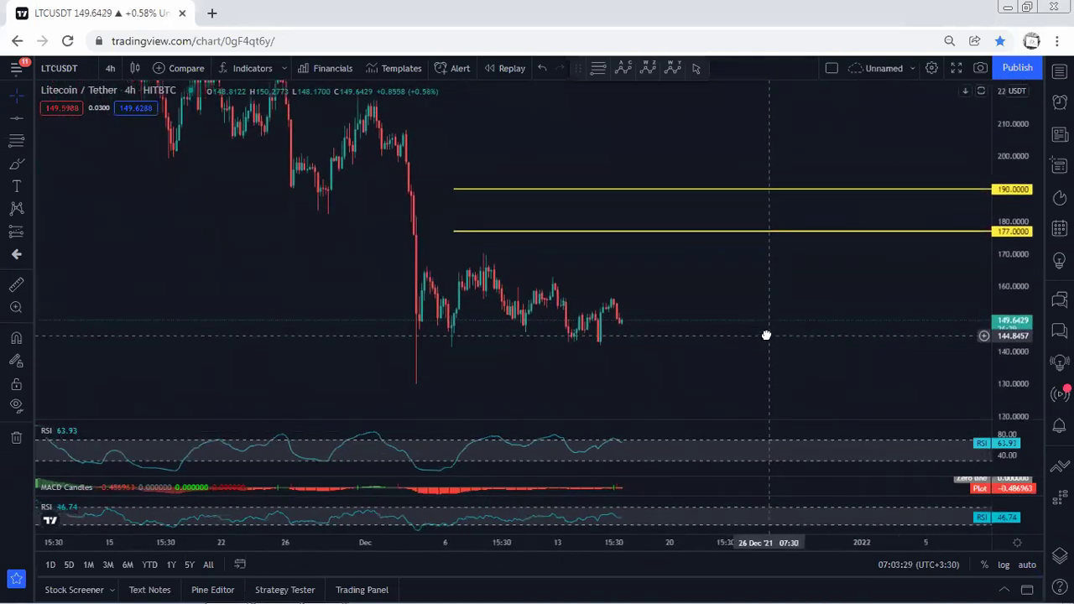
Sketch a falling channel with support near 143 and a path dropping to about 126 and rising toward 190, and clear the drawings.
{"action": "left_click_drag", "start_coordinate": [464, 251], "coordinate": [625, 301]}
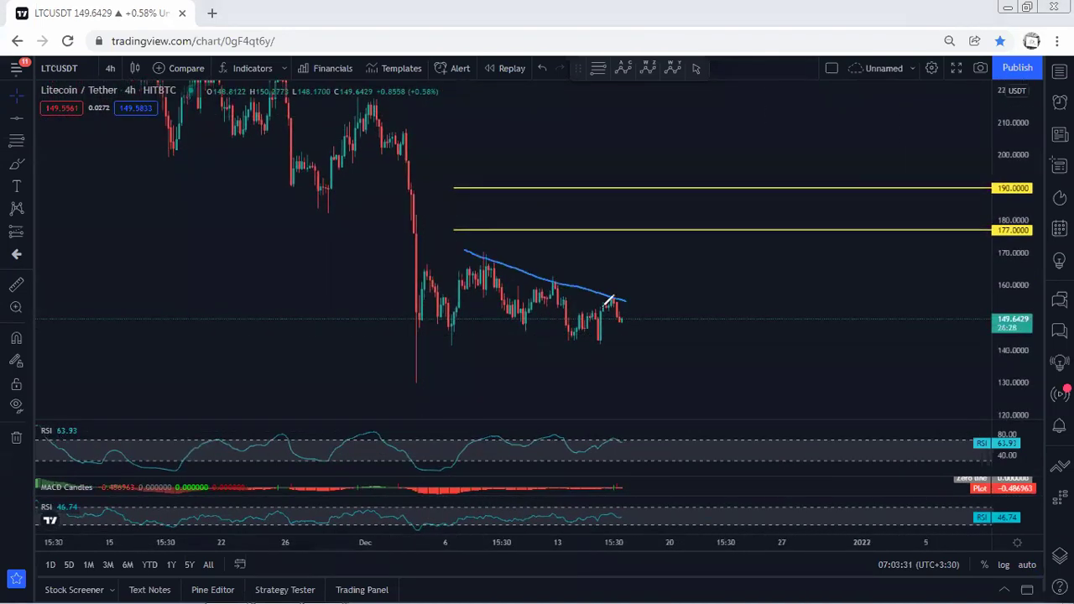
{"action": "left_click_drag", "start_coordinate": [417, 312], "coordinate": [592, 338]}
{"action": "left_click_drag", "start_coordinate": [617, 300], "coordinate": [652, 392]}
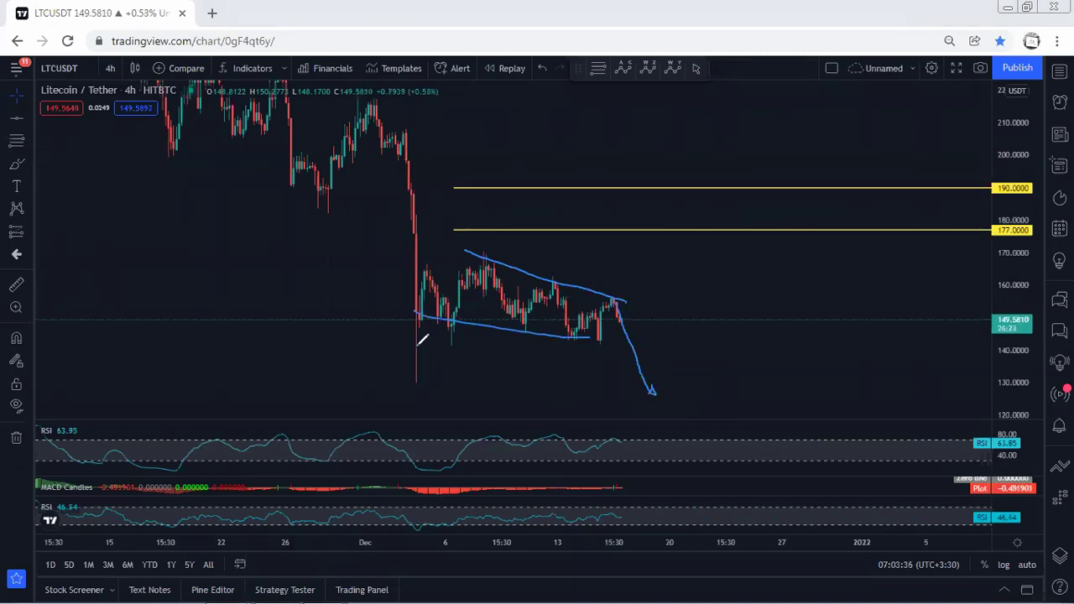
{"action": "left_click_drag", "start_coordinate": [399, 337], "coordinate": [634, 338]}
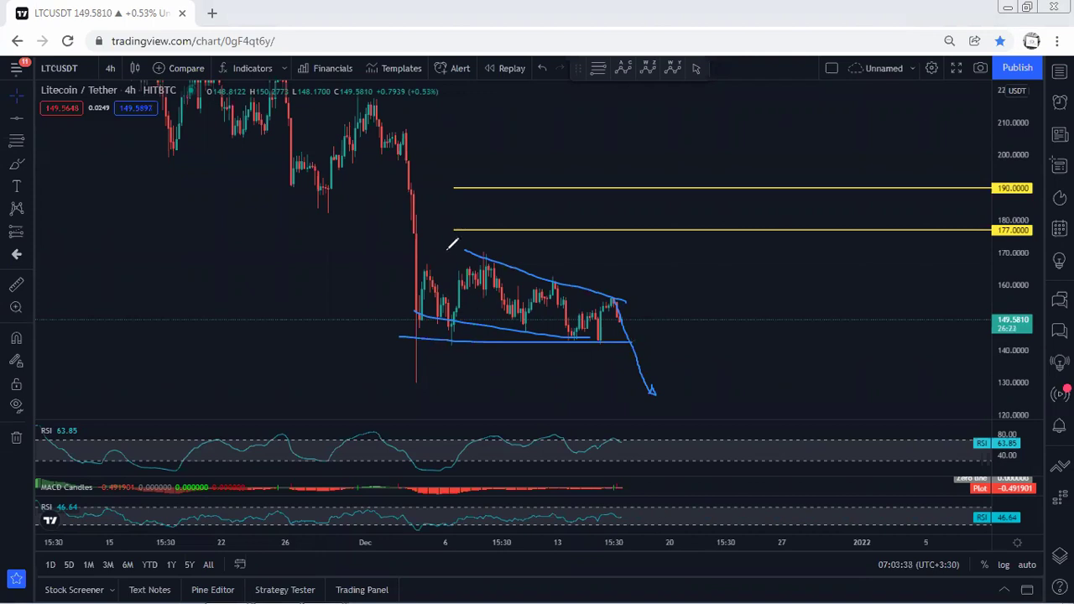
{"action": "left_click_drag", "start_coordinate": [446, 265], "coordinate": [564, 321]}
{"action": "mouse_move", "coordinate": [663, 388]}
{"action": "left_mouse_down"}
{"action": "mouse_move", "coordinate": [773, 193]}
{"action": "mouse_move", "coordinate": [776, 201]}
{"action": "left_mouse_up"}
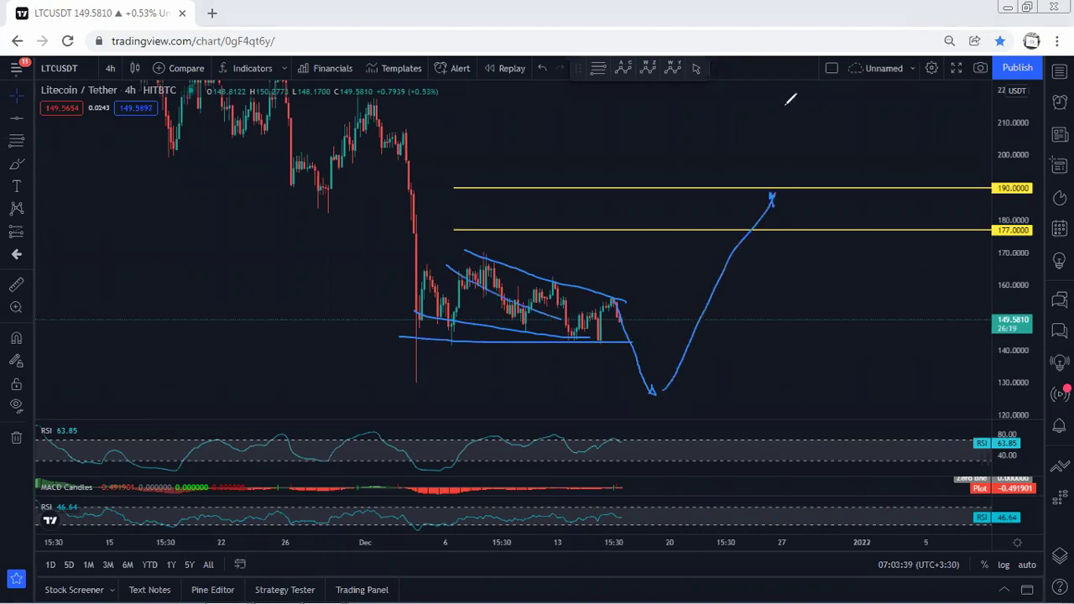
{"action": "key", "text": "e"}
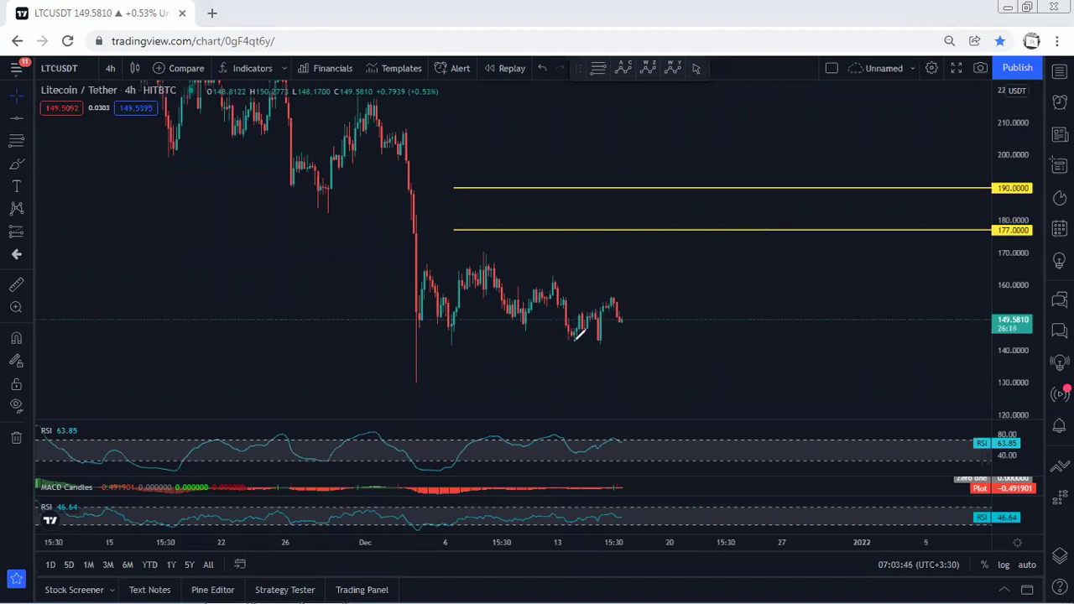
Sketch a stepped rise from the latest lows and a doubled support line near 143, and clear the drawings.
{"action": "left_click_drag", "start_coordinate": [569, 328], "coordinate": [625, 288]}
{"action": "left_click_drag", "start_coordinate": [402, 337], "coordinate": [622, 336]}
{"action": "left_click_drag", "start_coordinate": [410, 336], "coordinate": [622, 338]}
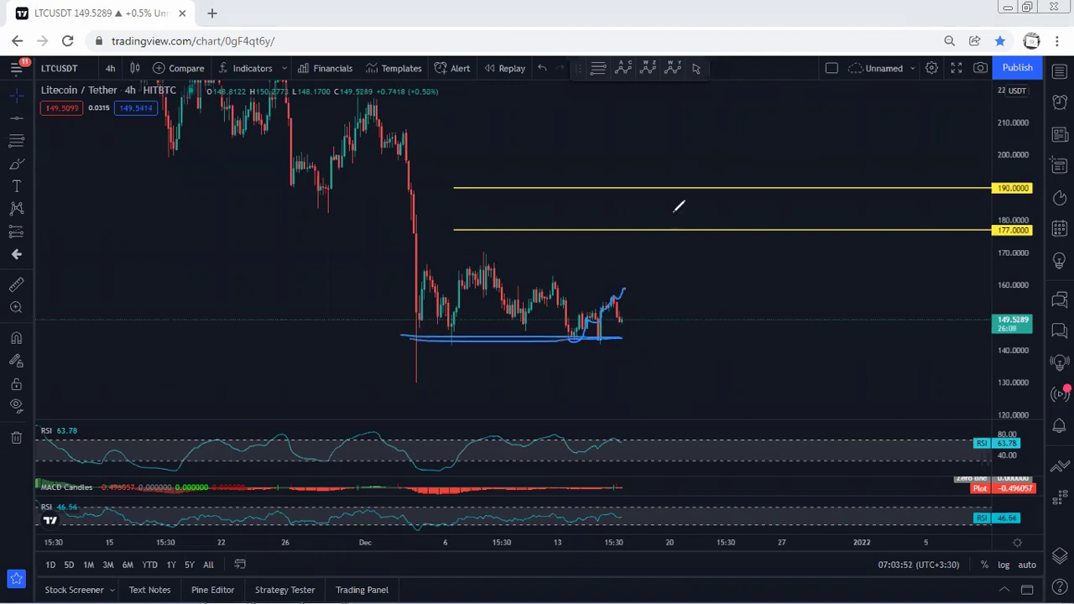
{"action": "key", "text": "e"}
Sketch a small falling channel over the latest swings, a drop to about 130 and a support line near 142.
{"action": "left_click_drag", "start_coordinate": [559, 286], "coordinate": [605, 299]}
{"action": "left_click_drag", "start_coordinate": [528, 321], "coordinate": [592, 345]}
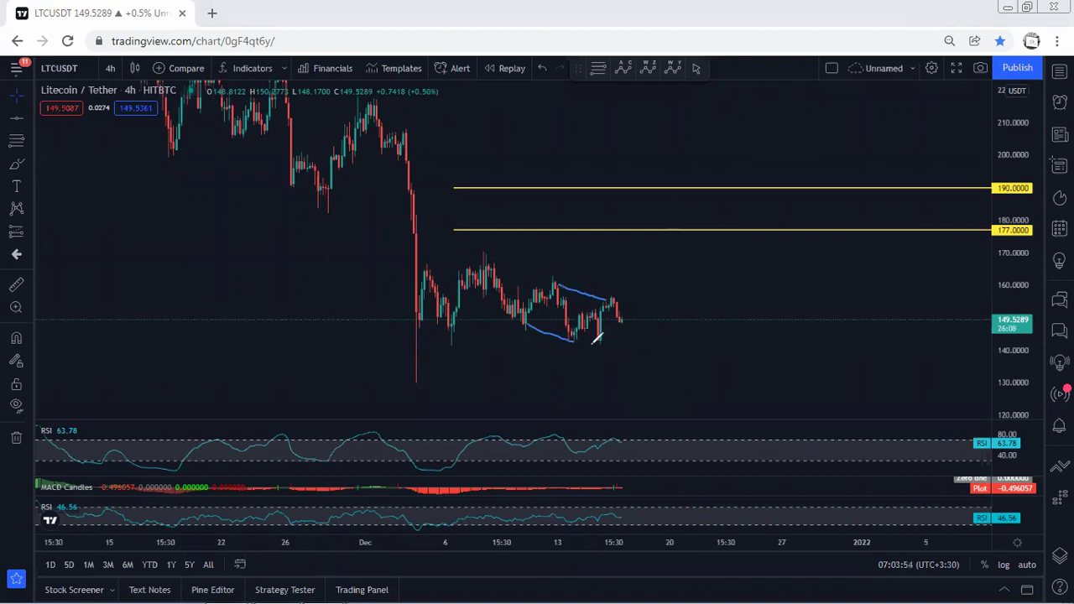
{"action": "left_click_drag", "start_coordinate": [614, 300], "coordinate": [652, 382]}
{"action": "left_click_drag", "start_coordinate": [394, 340], "coordinate": [654, 344]}
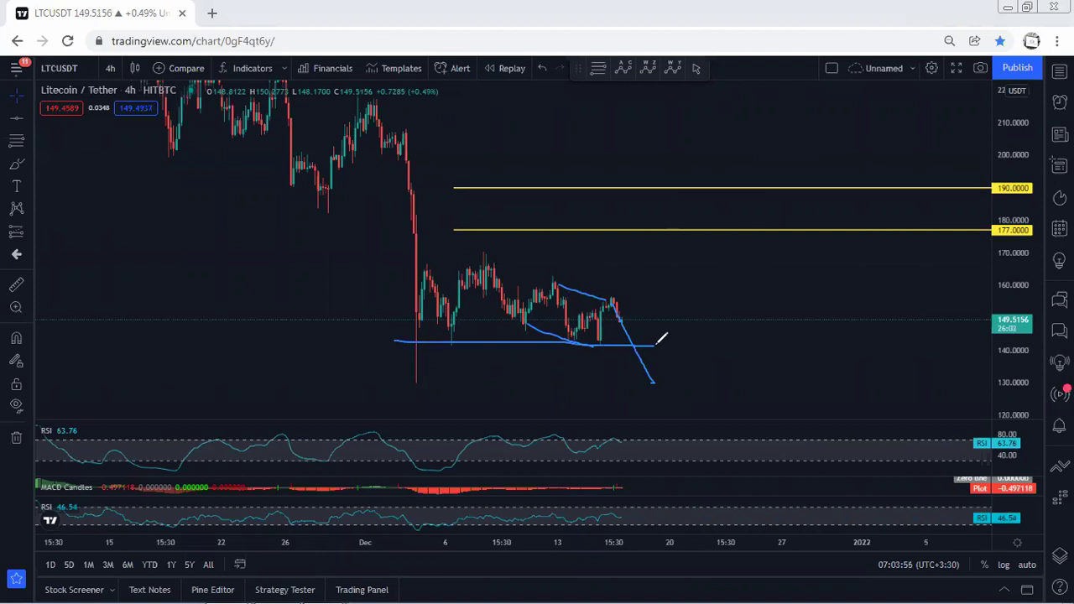
Mark two points across the indicator panes with vertical lines, sketch a rebound to about 167, and clear the drawings.
{"action": "left_click_drag", "start_coordinate": [608, 417], "coordinate": [610, 495]}
{"action": "left_click_drag", "start_coordinate": [434, 436], "coordinate": [446, 506]}
{"action": "left_click_drag", "start_coordinate": [657, 377], "coordinate": [739, 261]}
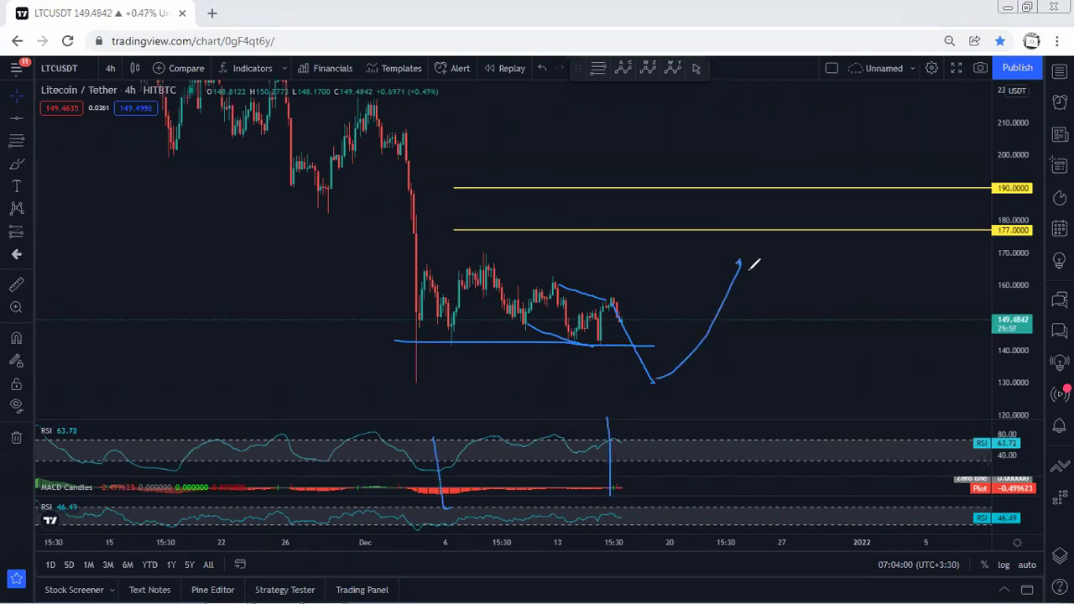
{"action": "key", "text": "Delete"}
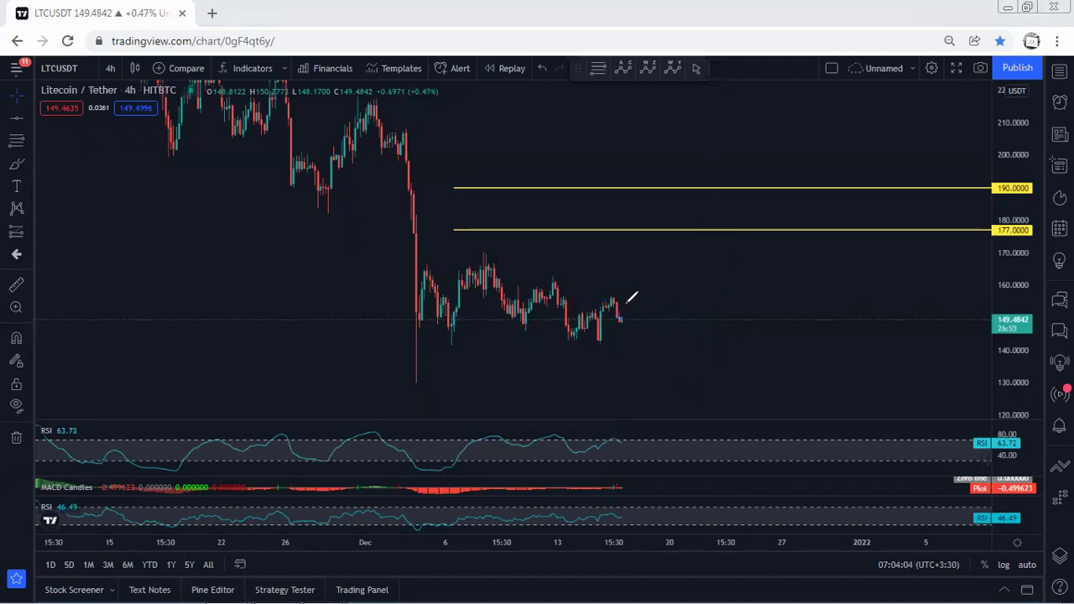
Sketch and circle a stepped rise to about 163, box the range between about 138 and 170 with an arrow, and clear the drawings.
{"action": "left_click_drag", "start_coordinate": [621, 320], "coordinate": [646, 273]}
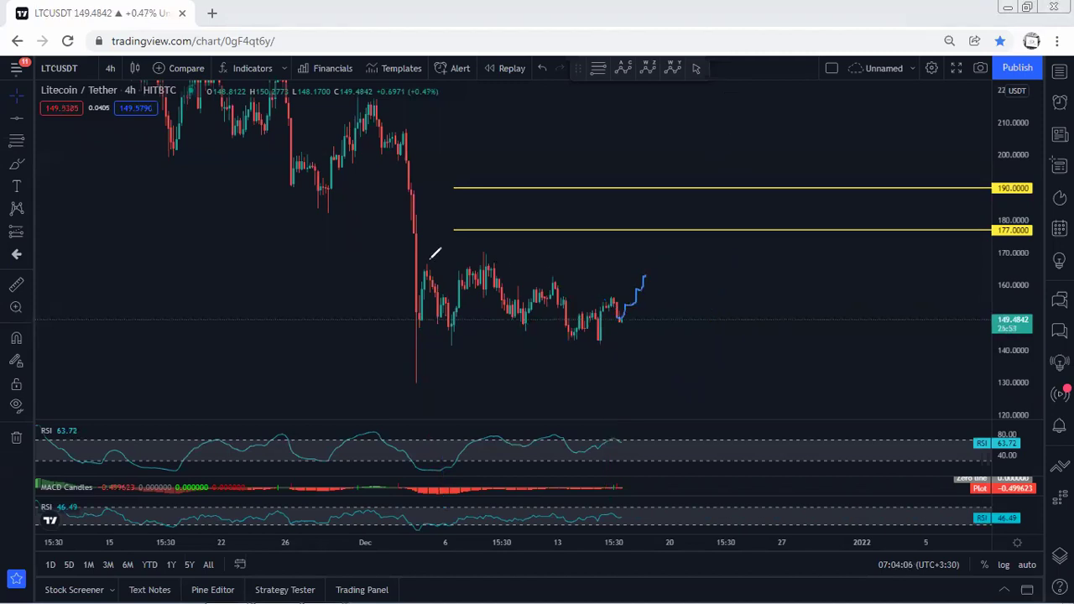
{"action": "mouse_move", "coordinate": [420, 252]}
{"action": "left_mouse_down"}
{"action": "mouse_move", "coordinate": [621, 249]}
{"action": "mouse_move", "coordinate": [590, 355]}
{"action": "mouse_move", "coordinate": [414, 349]}
{"action": "left_mouse_up"}
{"action": "left_click_drag", "start_coordinate": [430, 192], "coordinate": [475, 243]}
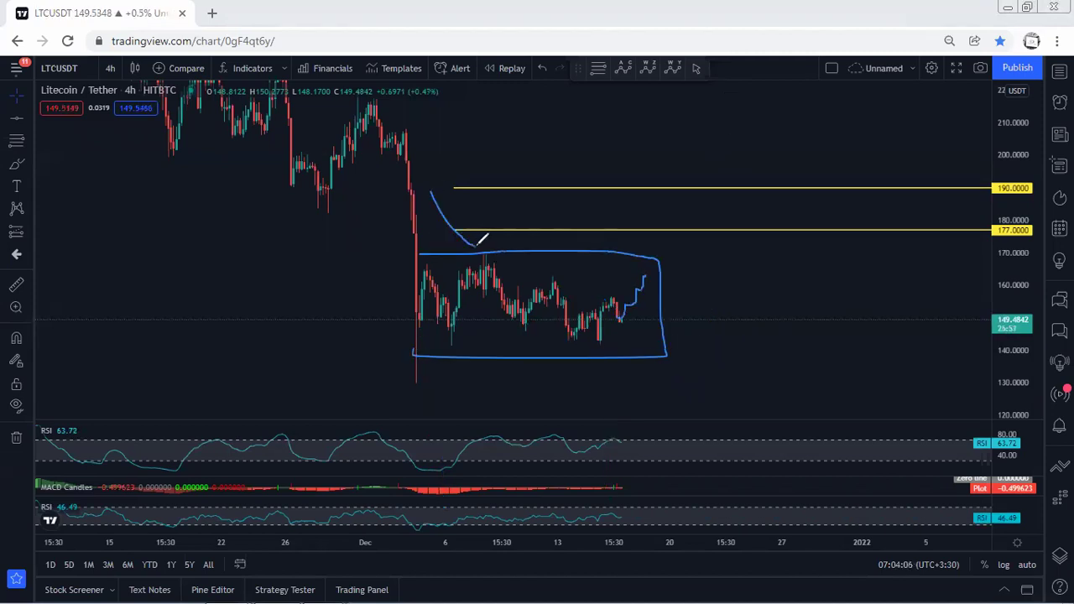
{"action": "mouse_move", "coordinate": [614, 312]}
{"action": "left_mouse_down"}
{"action": "mouse_move", "coordinate": [634, 305]}
{"action": "mouse_move", "coordinate": [648, 259]}
{"action": "mouse_move", "coordinate": [621, 307]}
{"action": "left_mouse_up"}
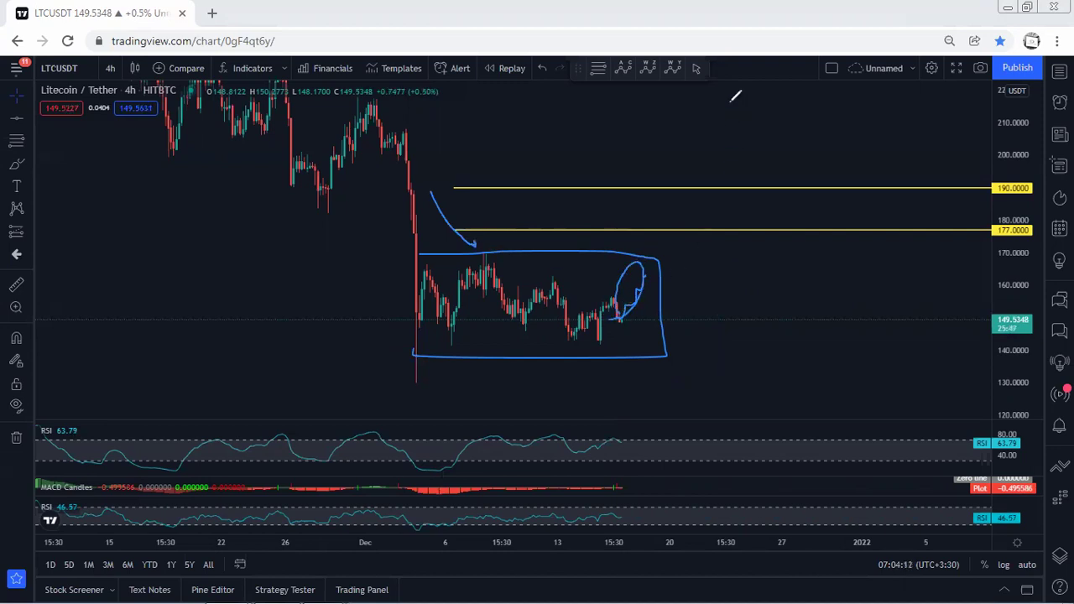
{"action": "key", "text": "e"}
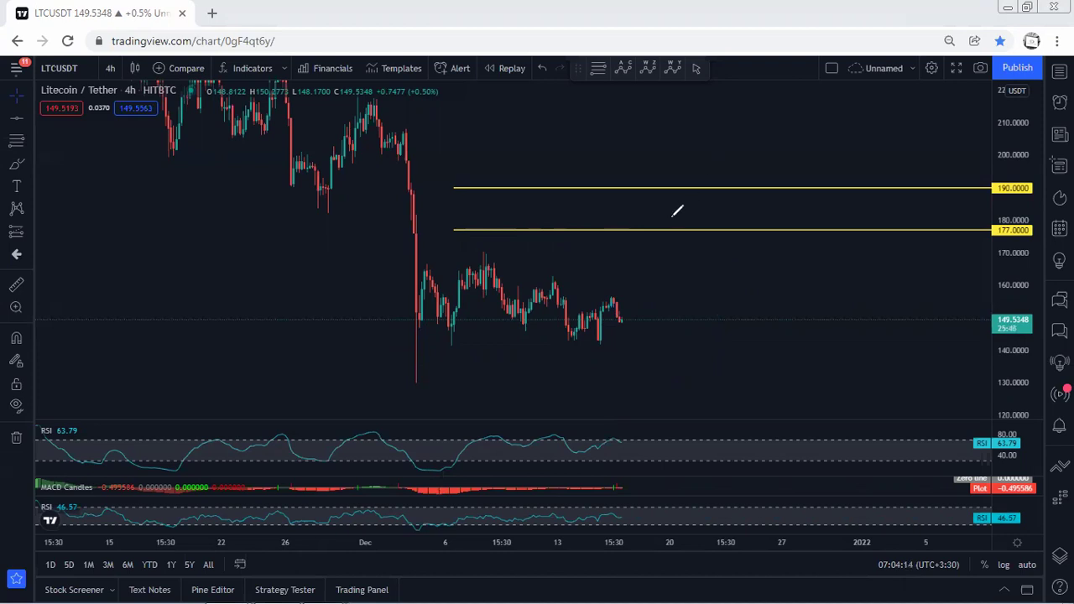
Sketch a falling channel and a V-shaped path dipping to about 134 and recovering to about 164, and clear the drawings.
{"action": "left_click_drag", "start_coordinate": [551, 277], "coordinate": [613, 295]}
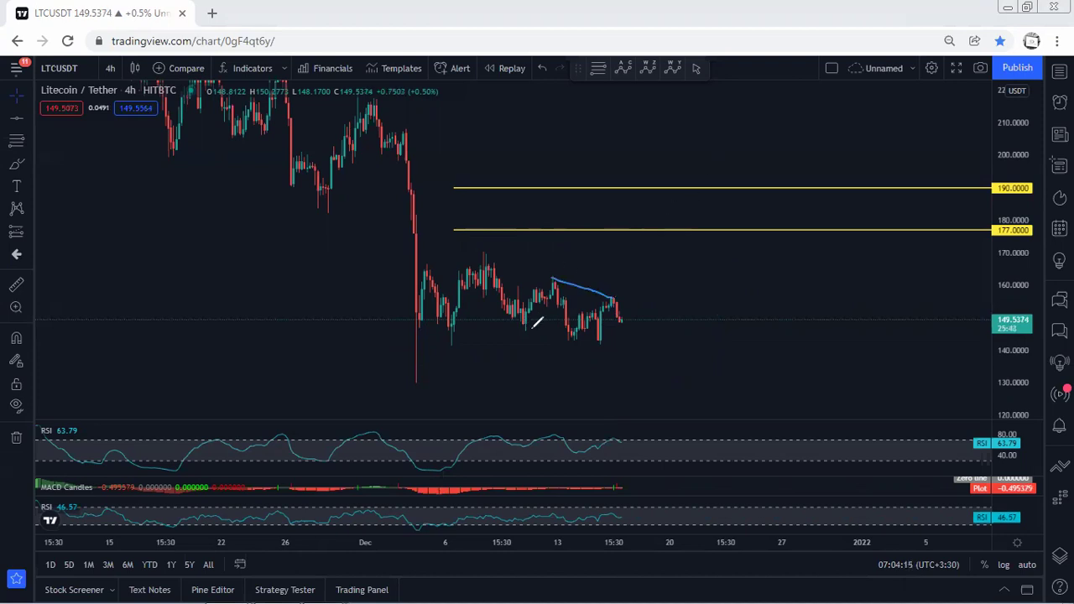
{"action": "left_click_drag", "start_coordinate": [521, 324], "coordinate": [560, 337]}
{"action": "mouse_move", "coordinate": [631, 334]}
{"action": "left_mouse_down"}
{"action": "mouse_move", "coordinate": [642, 369]}
{"action": "mouse_move", "coordinate": [680, 268]}
{"action": "left_mouse_up"}
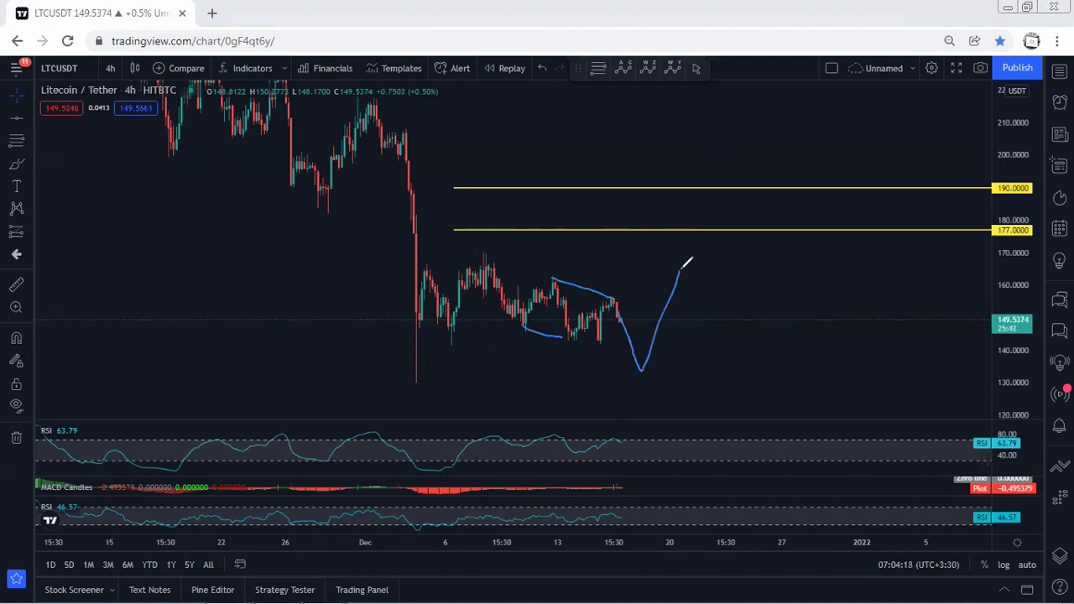
{"action": "left_click_drag", "start_coordinate": [616, 298], "coordinate": [625, 334]}
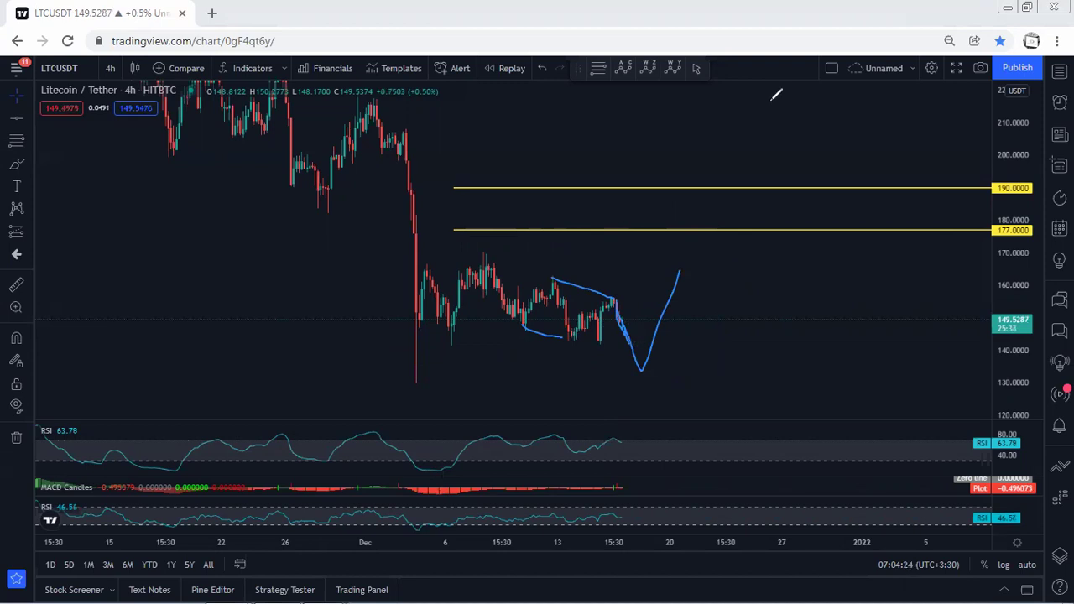
{"action": "key", "text": "e"}
Sketch a short rising channel with an arrow up to about 162 and mark the December 13 high with a horizontal line.
{"action": "left_click_drag", "start_coordinate": [587, 312], "coordinate": [606, 299]}
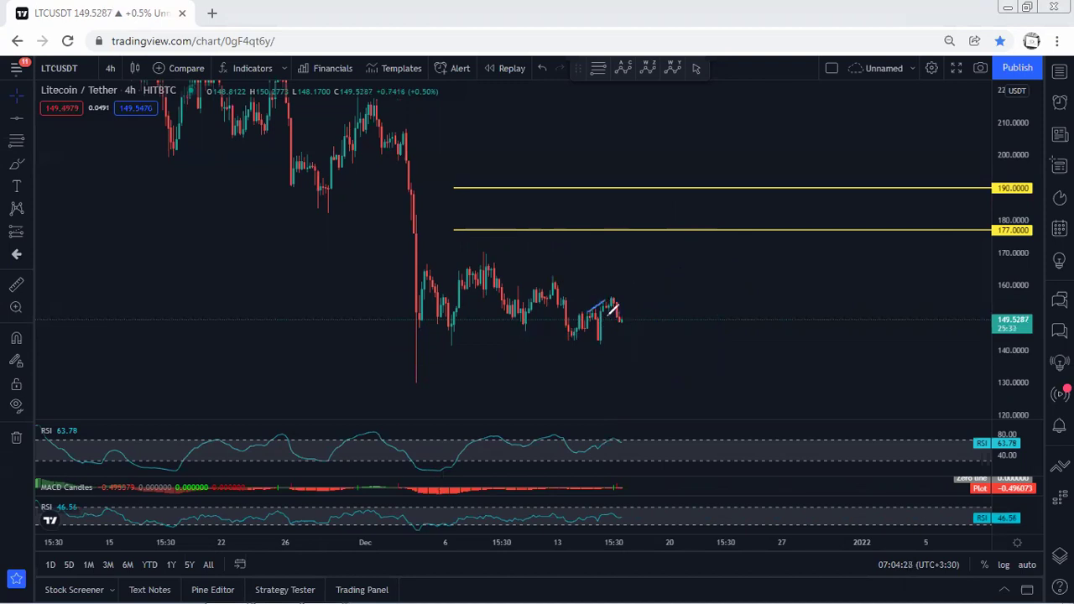
{"action": "mouse_move", "coordinate": [601, 339]}
{"action": "left_mouse_down"}
{"action": "mouse_move", "coordinate": [622, 317]}
{"action": "mouse_move", "coordinate": [636, 274]}
{"action": "left_mouse_up"}
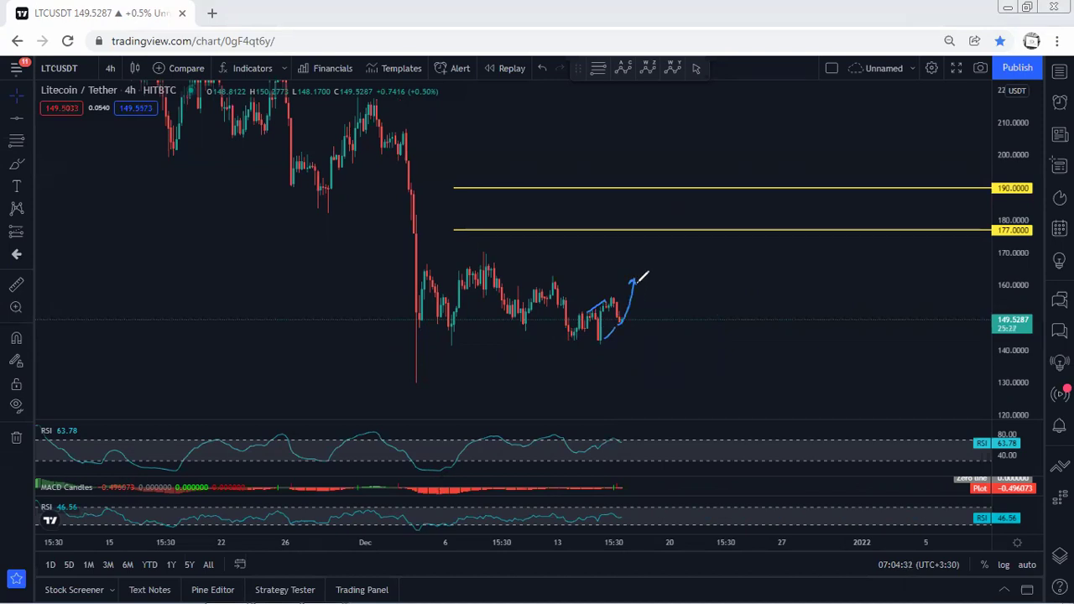
{"action": "left_click_drag", "start_coordinate": [541, 276], "coordinate": [567, 276]}
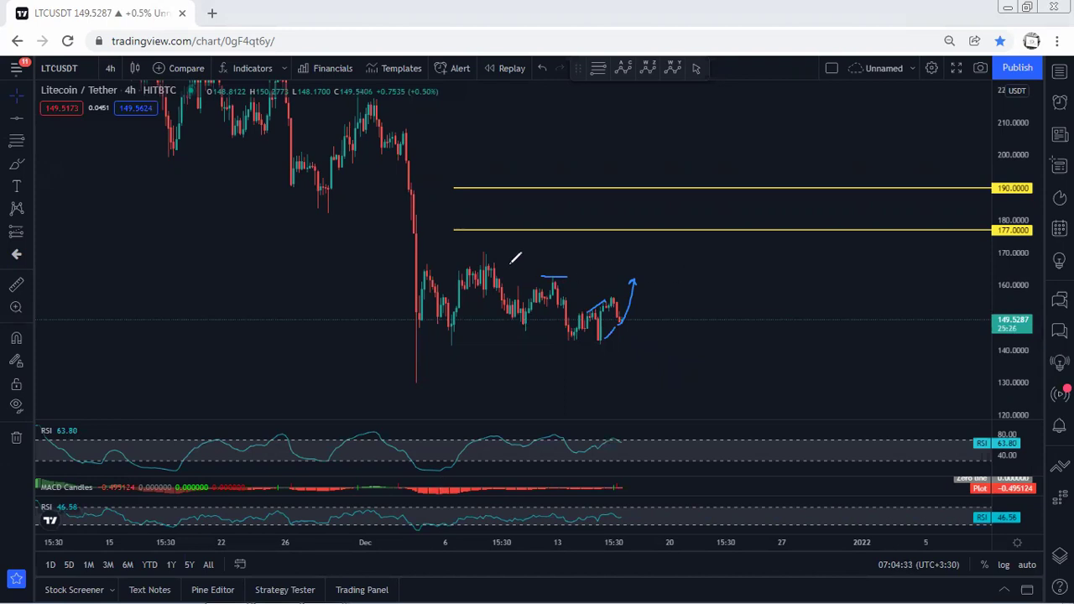
Mark the December 8 high at about 170 with a short horizontal line and clear the drawings.
{"action": "left_click_drag", "start_coordinate": [462, 251], "coordinate": [505, 251]}
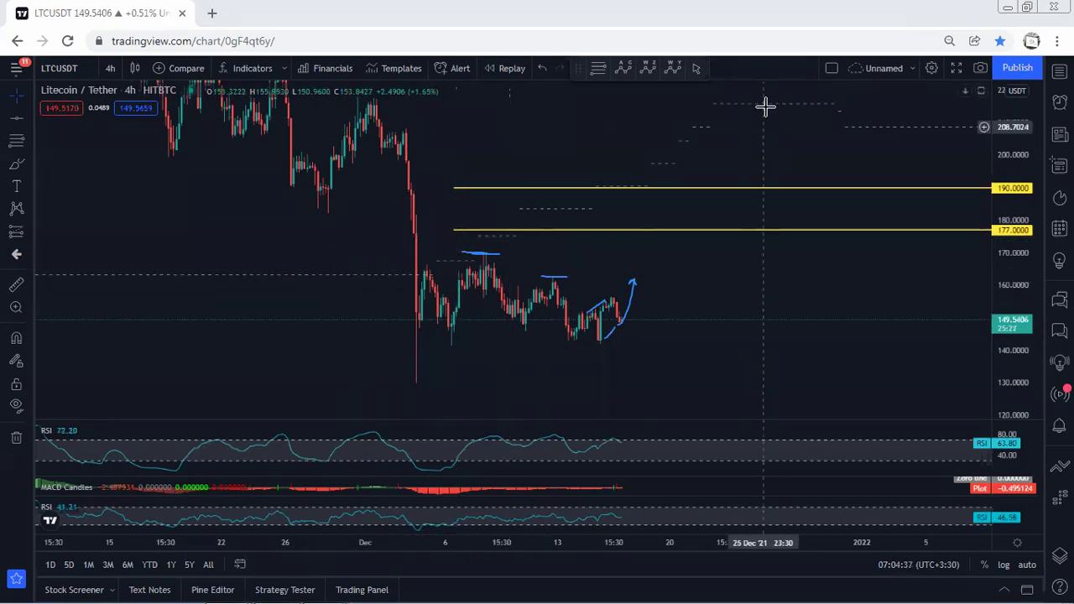
{"action": "key", "text": "Escape"}
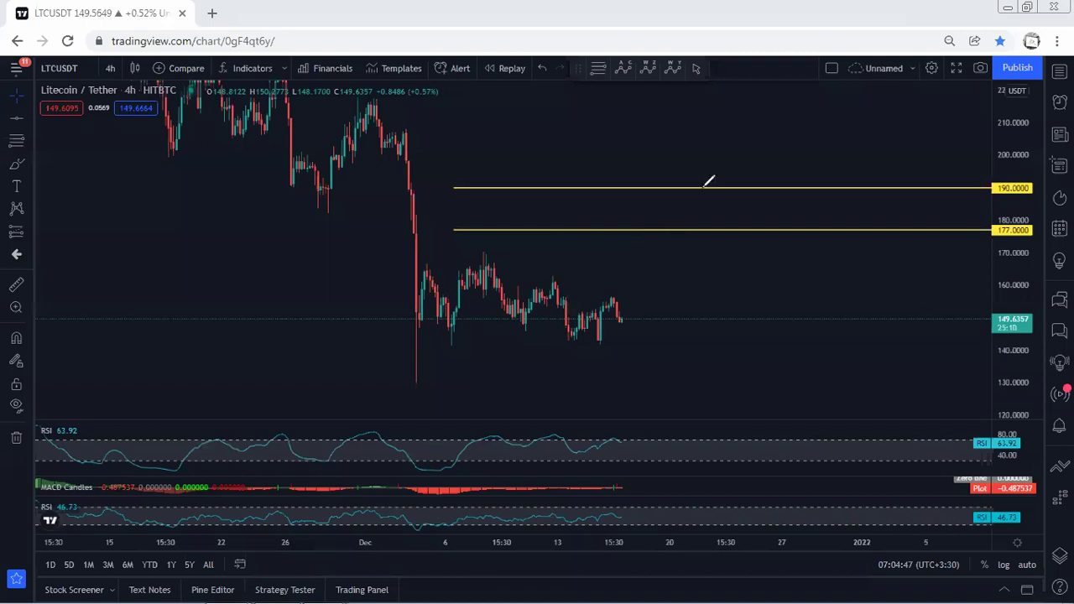
Sketch a stepped rise to about 166 with an arrow falling to about 128, mark the 170 level, and clear the drawings.
{"action": "left_click_drag", "start_coordinate": [621, 309], "coordinate": [648, 266]}
{"action": "mouse_move", "coordinate": [474, 249]}
{"action": "left_mouse_down"}
{"action": "mouse_move", "coordinate": [489, 250]}
{"action": "mouse_move", "coordinate": [473, 249]}
{"action": "left_mouse_up"}
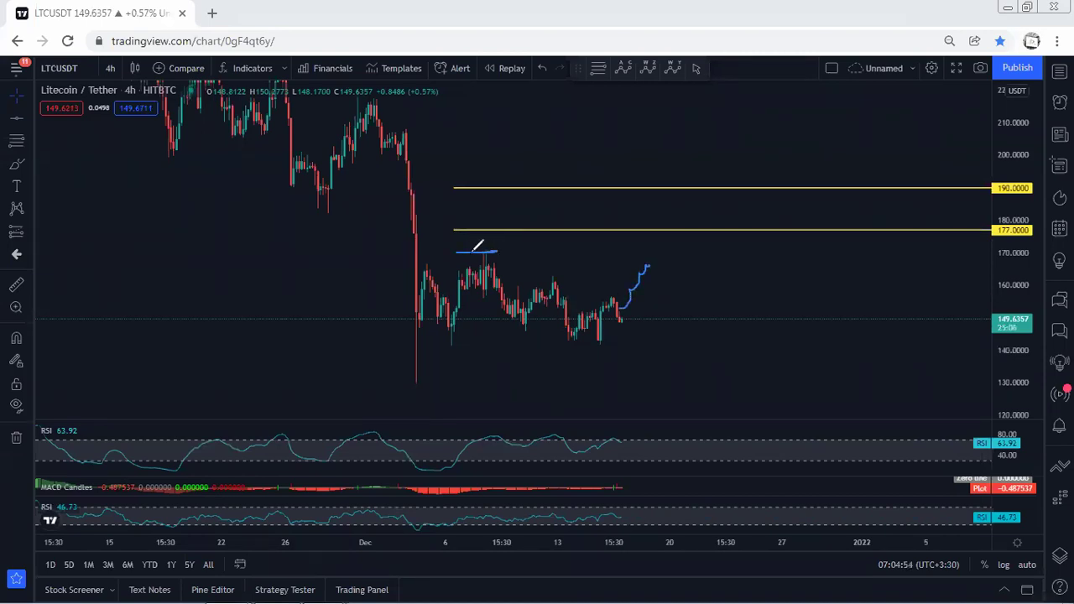
{"action": "mouse_move", "coordinate": [648, 266]}
{"action": "left_mouse_down"}
{"action": "mouse_move", "coordinate": [721, 374]}
{"action": "mouse_move", "coordinate": [703, 386]}
{"action": "left_mouse_up"}
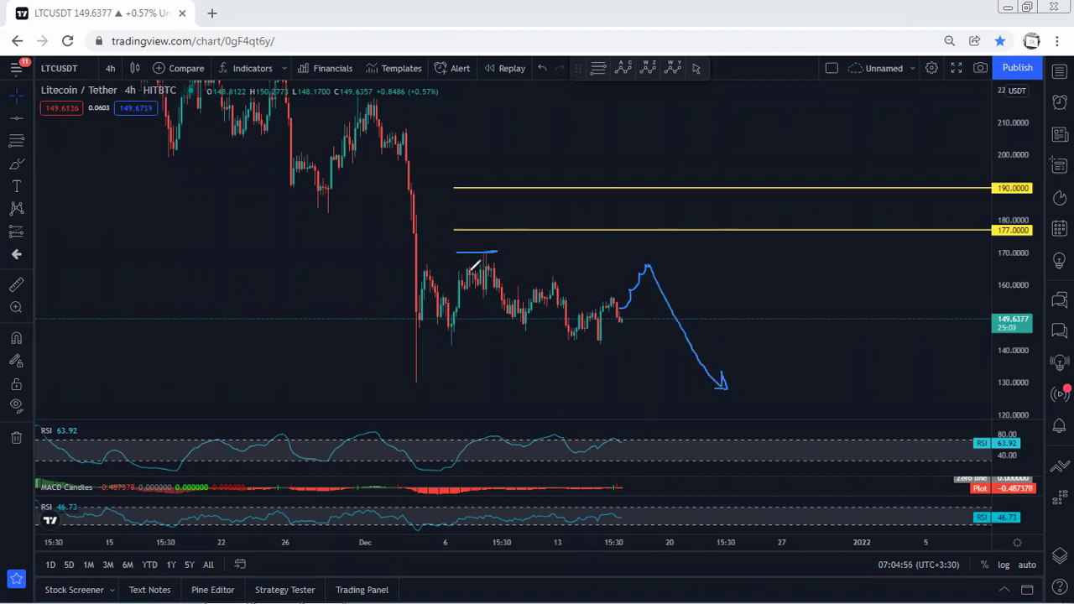
{"action": "key", "text": "ctrl+z"}
{"action": "key", "text": "ctrl+z"}
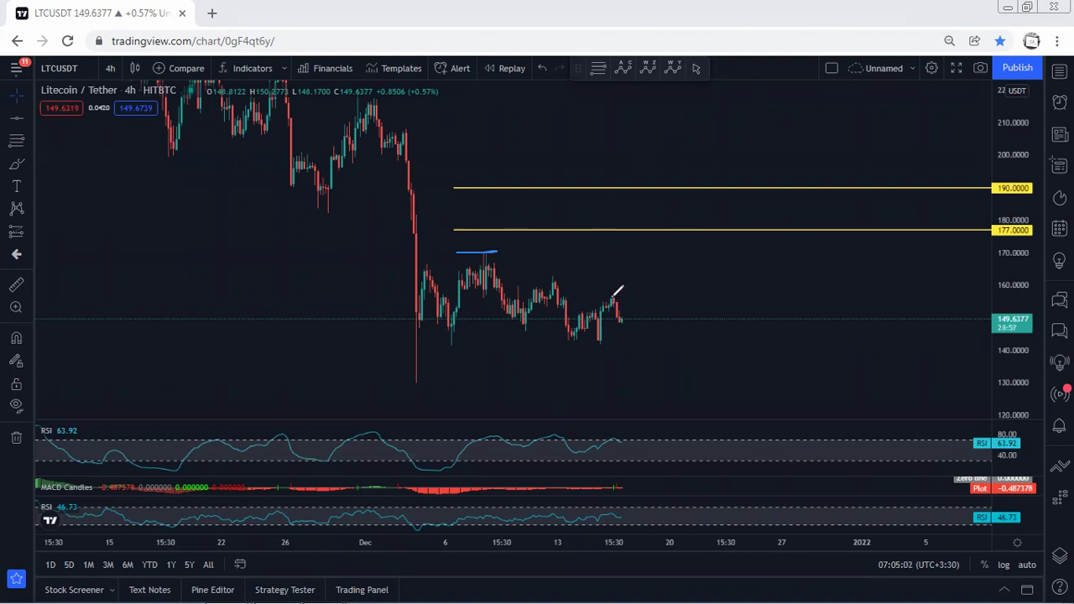
{"action": "key", "text": "ctrl+z"}
Sketch a V-shaped path dipping to about 128 and recovering to about 170, draw a support line at about 143, and clear the drawings.
{"action": "left_click_drag", "start_coordinate": [612, 299], "coordinate": [638, 376]}
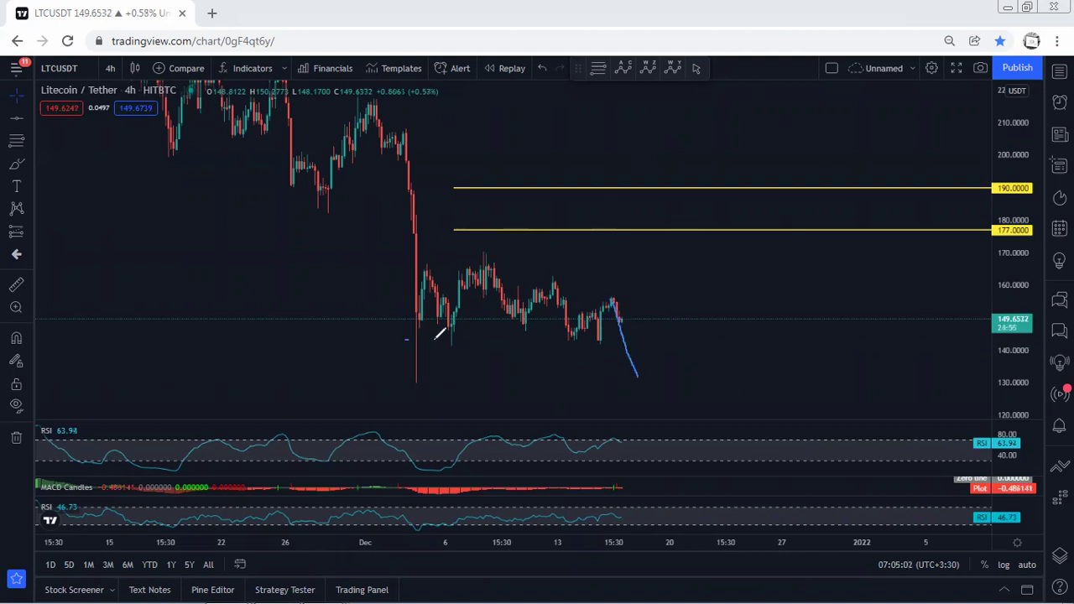
{"action": "left_click_drag", "start_coordinate": [406, 340], "coordinate": [597, 340]}
{"action": "left_click_drag", "start_coordinate": [638, 378], "coordinate": [710, 251]}
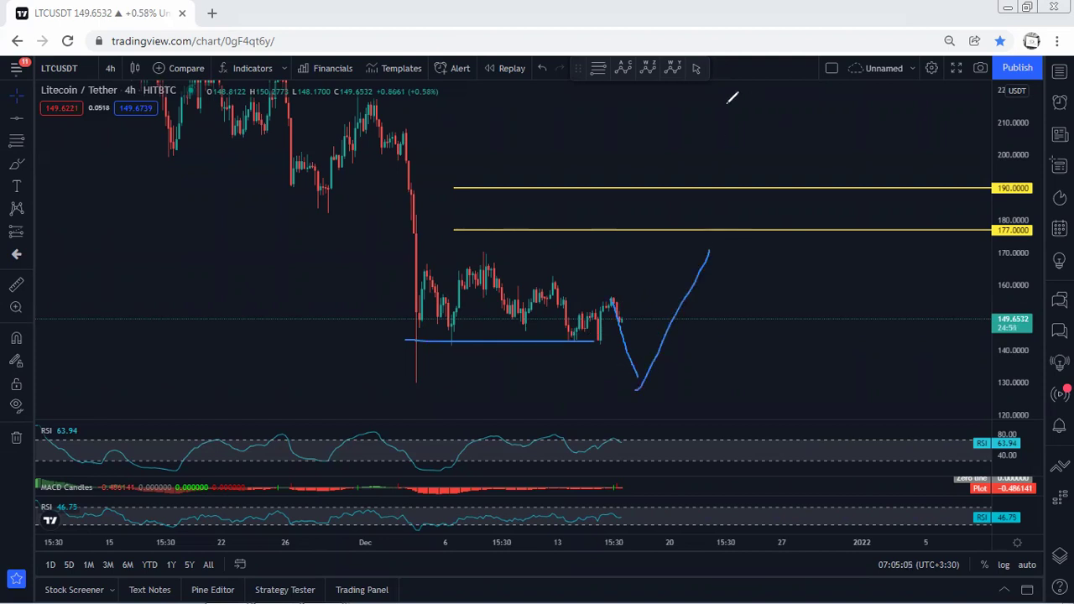
{"action": "key", "text": "ctrl+z"}
{"action": "key", "text": "ctrl+z"}
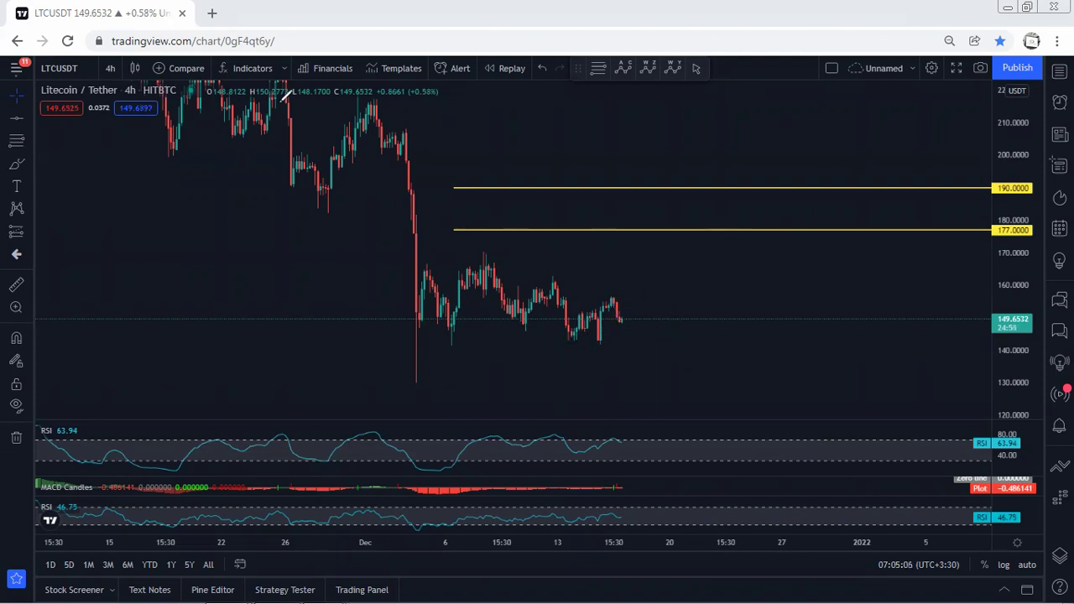
Switch to the 1-hour chart and sketch a small bounce to about 151.5 followed by an arrow falling to about 141.
{"action": "left_click", "coordinate": [107, 70]}
{"action": "left_click", "coordinate": [140, 275]}
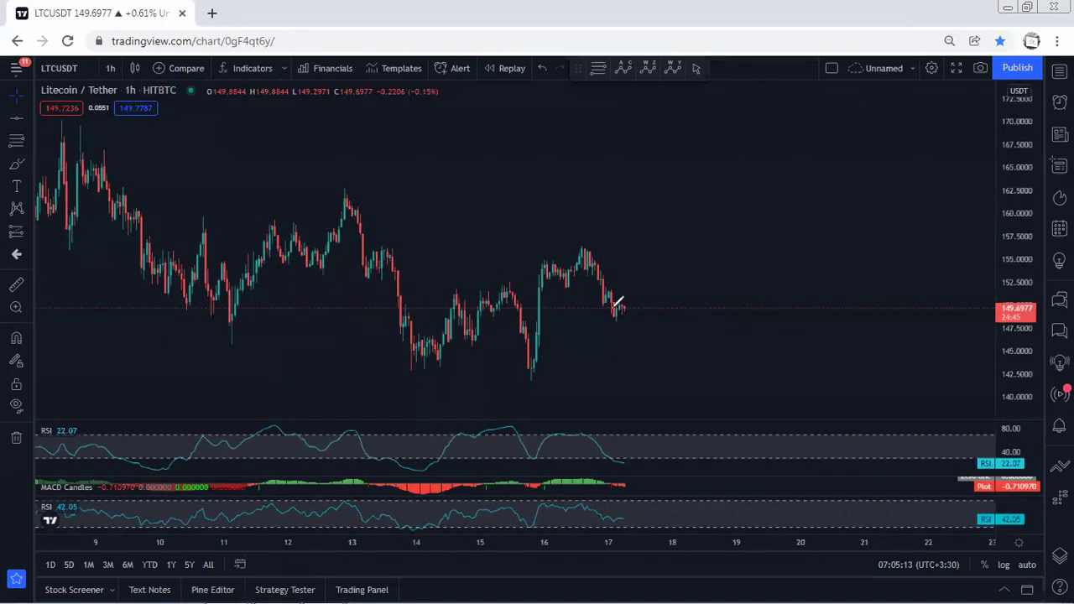
{"action": "mouse_move", "coordinate": [615, 307]}
{"action": "left_mouse_down"}
{"action": "mouse_move", "coordinate": [640, 283]}
{"action": "mouse_move", "coordinate": [680, 369]}
{"action": "mouse_move", "coordinate": [664, 372]}
{"action": "left_mouse_up"}
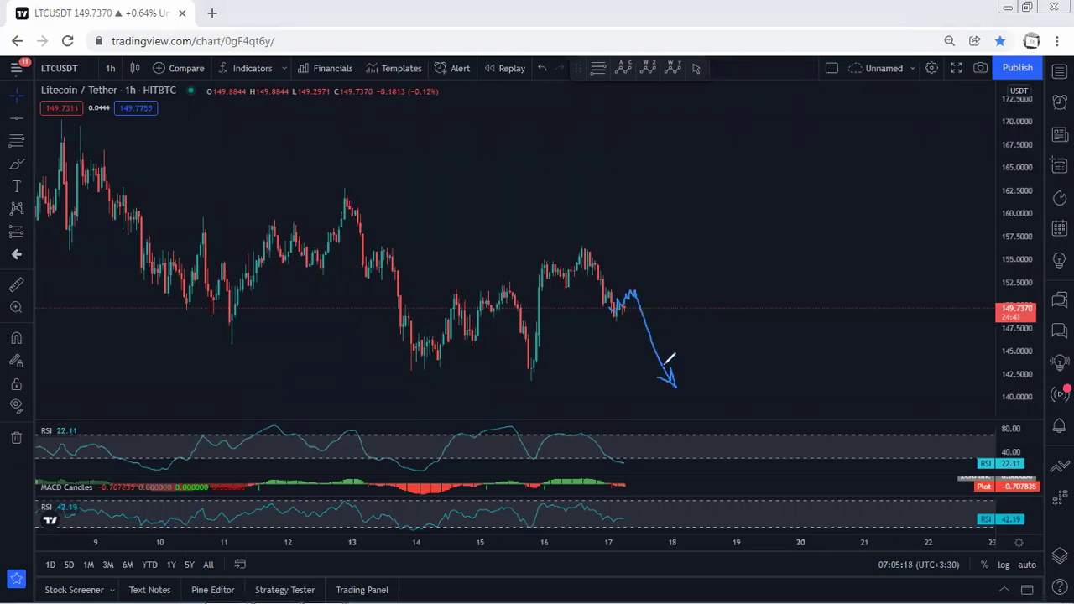
Underline the latest low at about 148.5, circle the December 13 peak and decline, and clear the drawings.
{"action": "left_click_drag", "start_coordinate": [587, 319], "coordinate": [651, 319]}
{"action": "mouse_move", "coordinate": [351, 281]}
{"action": "left_mouse_down"}
{"action": "mouse_move", "coordinate": [395, 275]}
{"action": "mouse_move", "coordinate": [345, 193]}
{"action": "mouse_move", "coordinate": [373, 281]}
{"action": "left_mouse_up"}
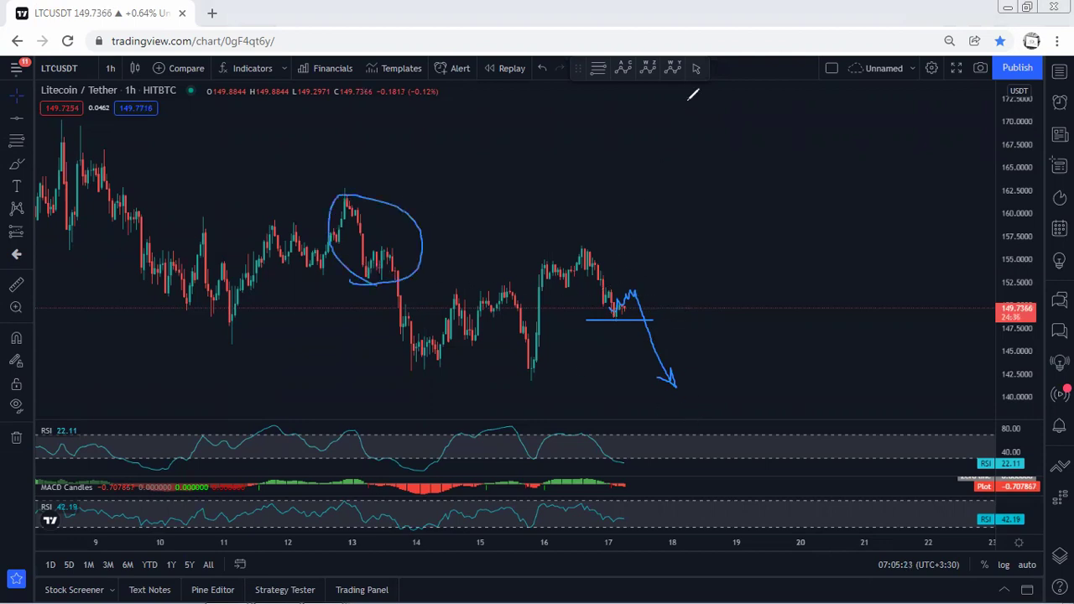
{"action": "key", "text": "Escape"}
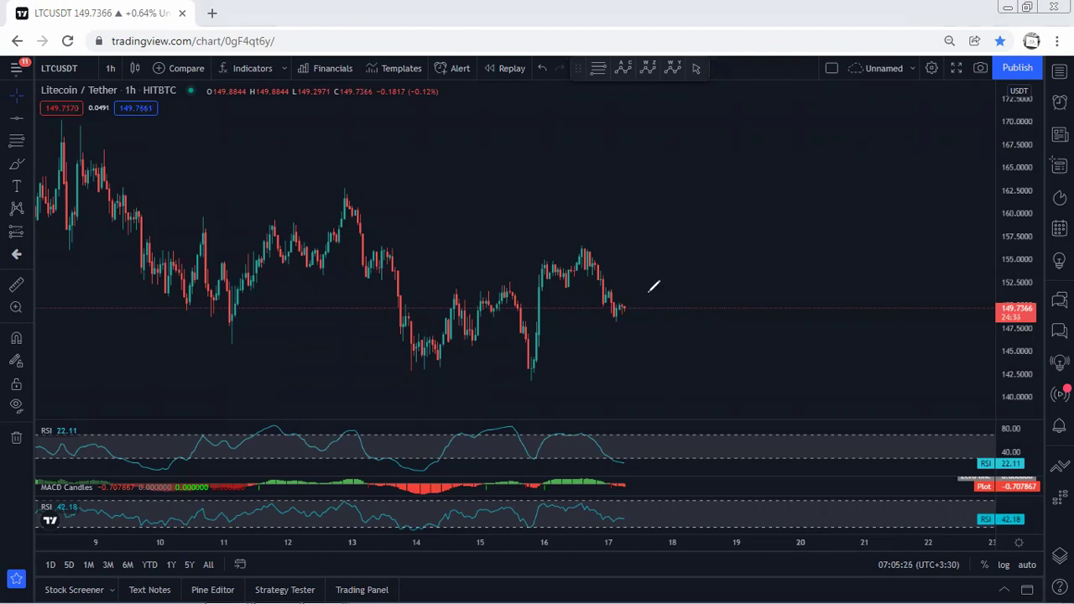
Sketch a short zigzag rise to about 151 and a steeper path up to about 161 from the latest candles, undoing each.
{"action": "mouse_move", "coordinate": [618, 298]}
{"action": "left_mouse_down"}
{"action": "mouse_move", "coordinate": [621, 307]}
{"action": "mouse_move", "coordinate": [638, 293]}
{"action": "left_mouse_up"}
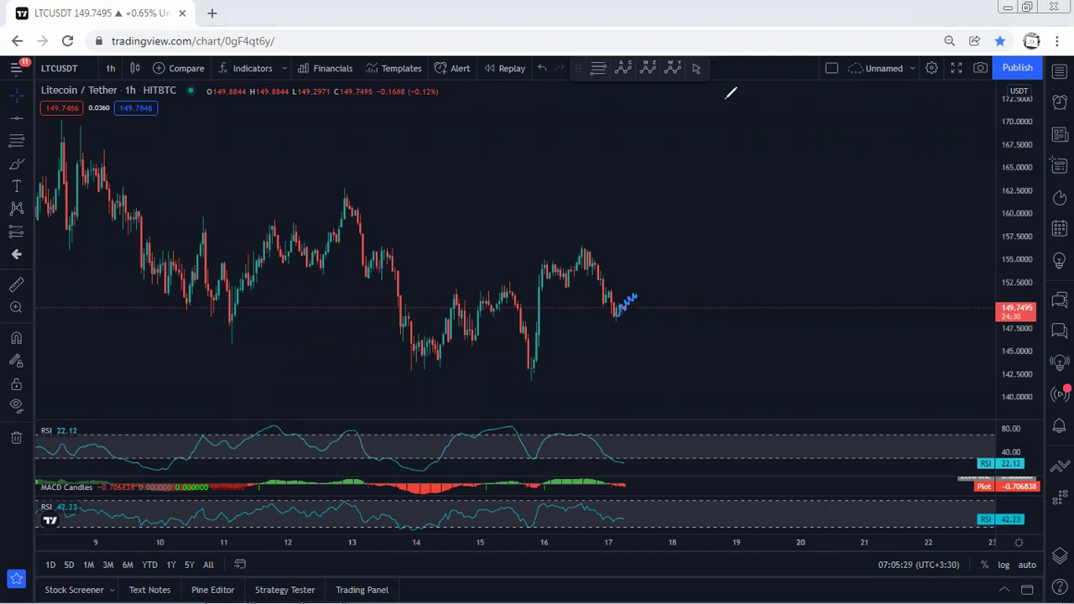
{"action": "key", "text": "ctrl+z"}
{"action": "mouse_move", "coordinate": [616, 311]}
{"action": "left_mouse_down"}
{"action": "mouse_move", "coordinate": [649, 271]}
{"action": "mouse_move", "coordinate": [671, 203]}
{"action": "left_mouse_up"}
{"action": "key", "text": "ctrl+z"}
Sketch a stepped rise to about 162.5, mark the December 16 high with a horizontal line at about 156.5, and clear the drawings.
{"action": "mouse_move", "coordinate": [622, 309]}
{"action": "left_mouse_down"}
{"action": "mouse_move", "coordinate": [635, 267]}
{"action": "mouse_move", "coordinate": [648, 273]}
{"action": "mouse_move", "coordinate": [668, 192]}
{"action": "left_mouse_up"}
{"action": "left_click_drag", "start_coordinate": [536, 242], "coordinate": [611, 243]}
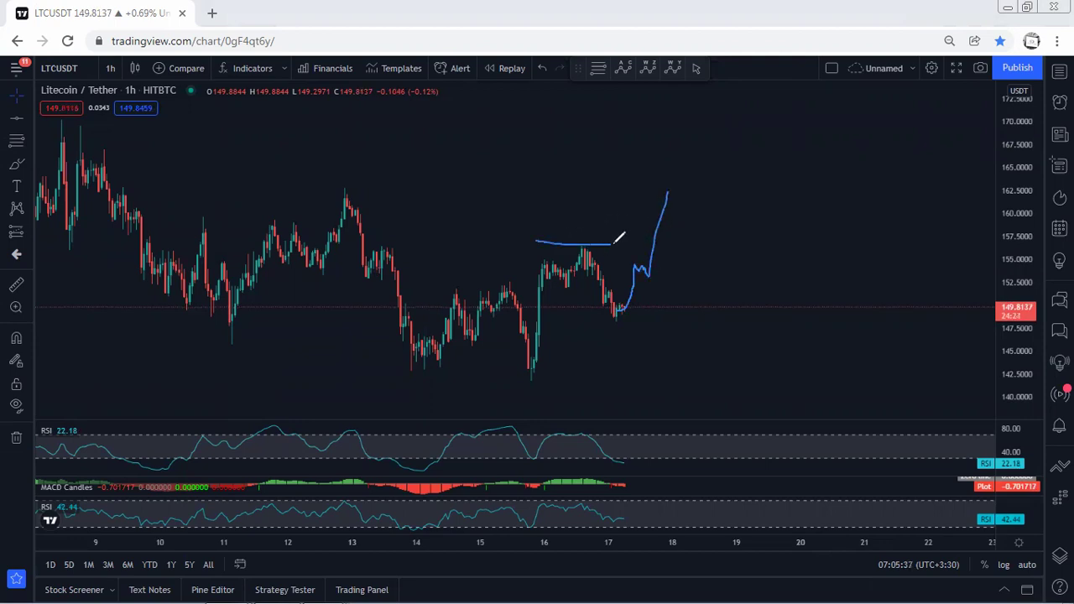
{"action": "mouse_move", "coordinate": [562, 195]}
{"action": "left_mouse_down"}
{"action": "mouse_move", "coordinate": [577, 239]}
{"action": "mouse_move", "coordinate": [583, 224]}
{"action": "left_mouse_up"}
{"action": "key", "text": "e"}
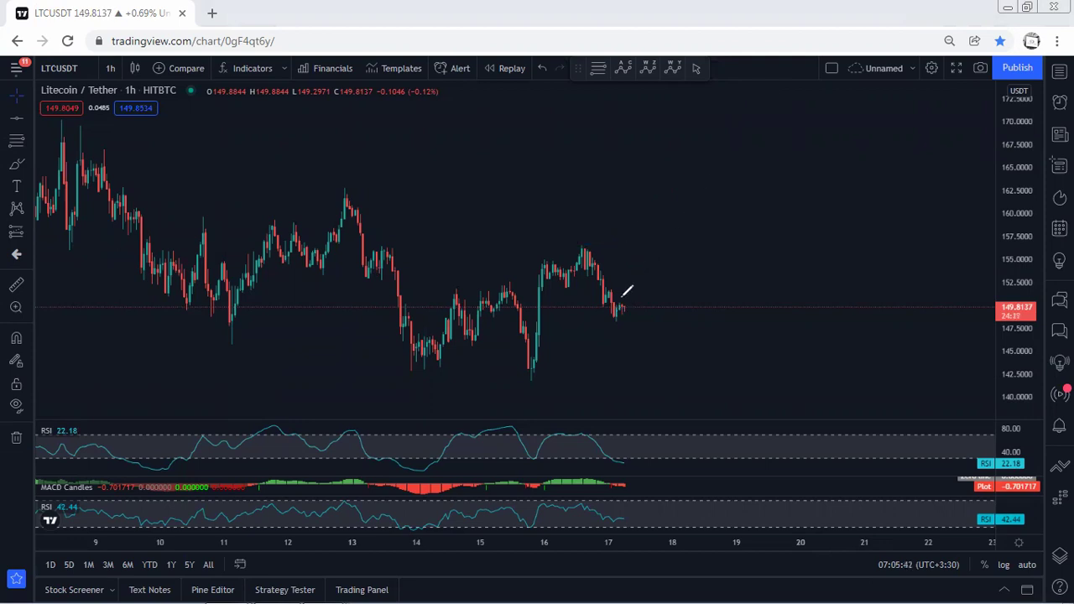
Sketch a curved arrow rising from the latest candles at about 150.5 to about 164.
{"action": "mouse_move", "coordinate": [618, 299]}
{"action": "left_mouse_down"}
{"action": "mouse_move", "coordinate": [691, 174]}
{"action": "mouse_move", "coordinate": [701, 192]}
{"action": "left_mouse_up"}
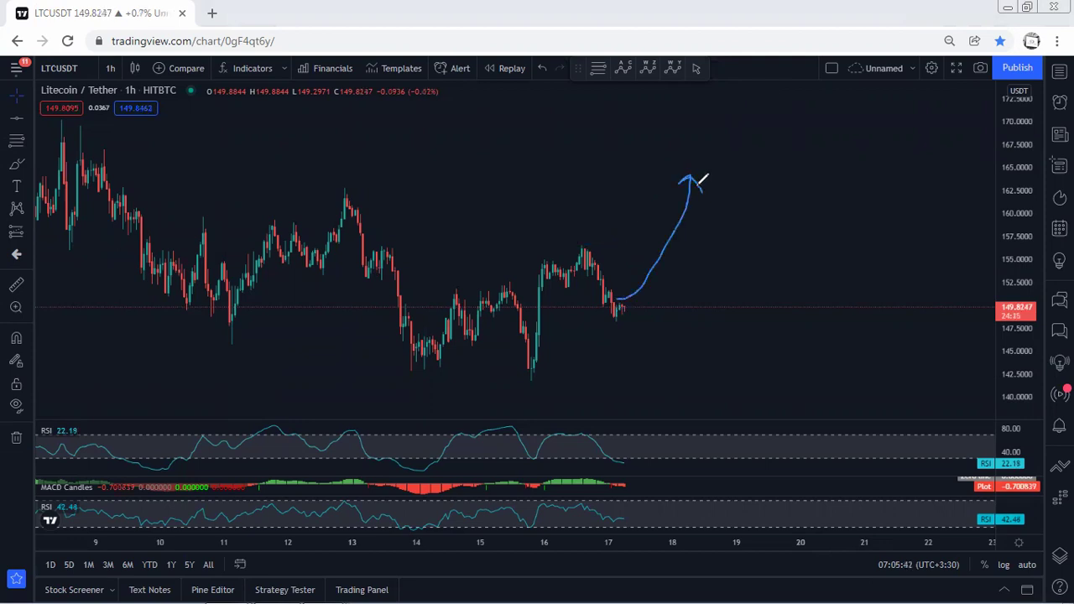